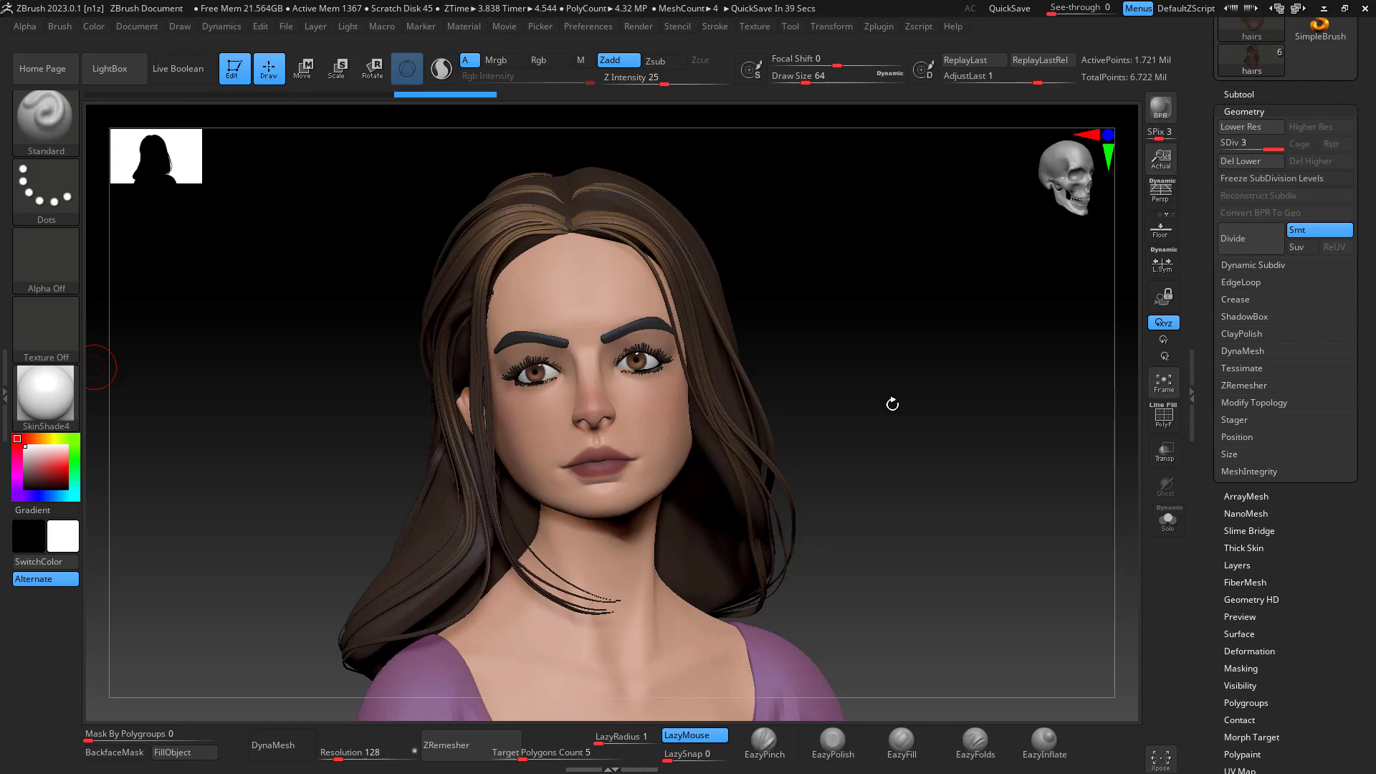
Download the GoB repository from GitHub as GoB-master.zip and return to Blender
drag(918, 402, 898, 335)
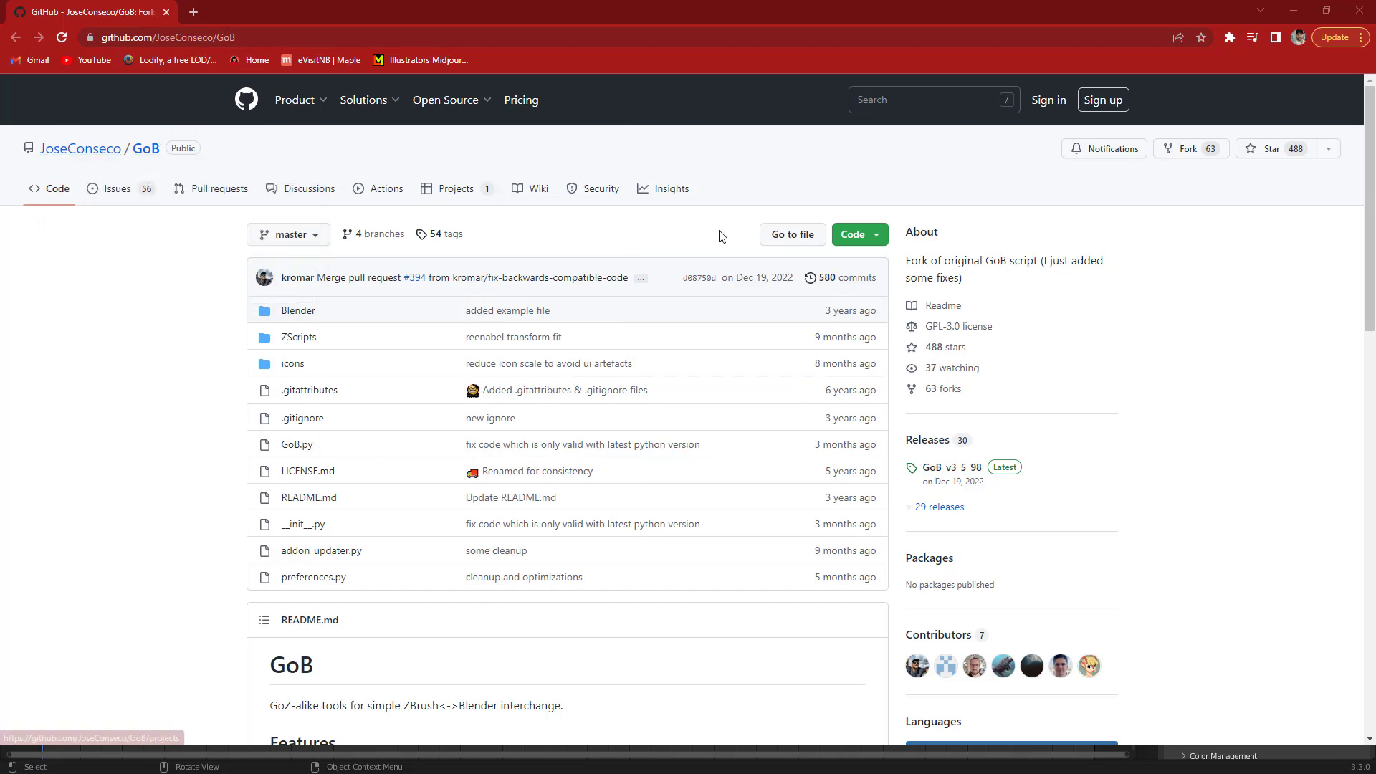
click(876, 237)
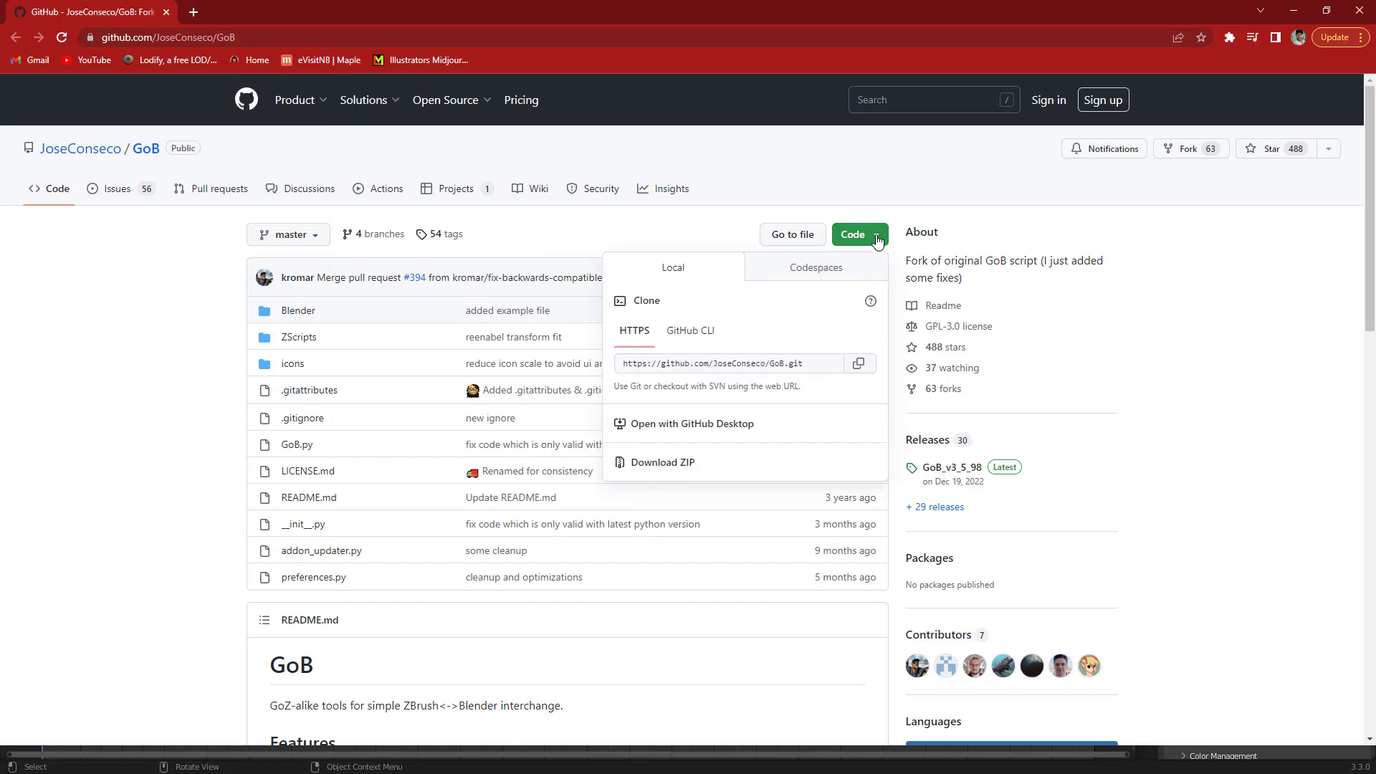
click(670, 466)
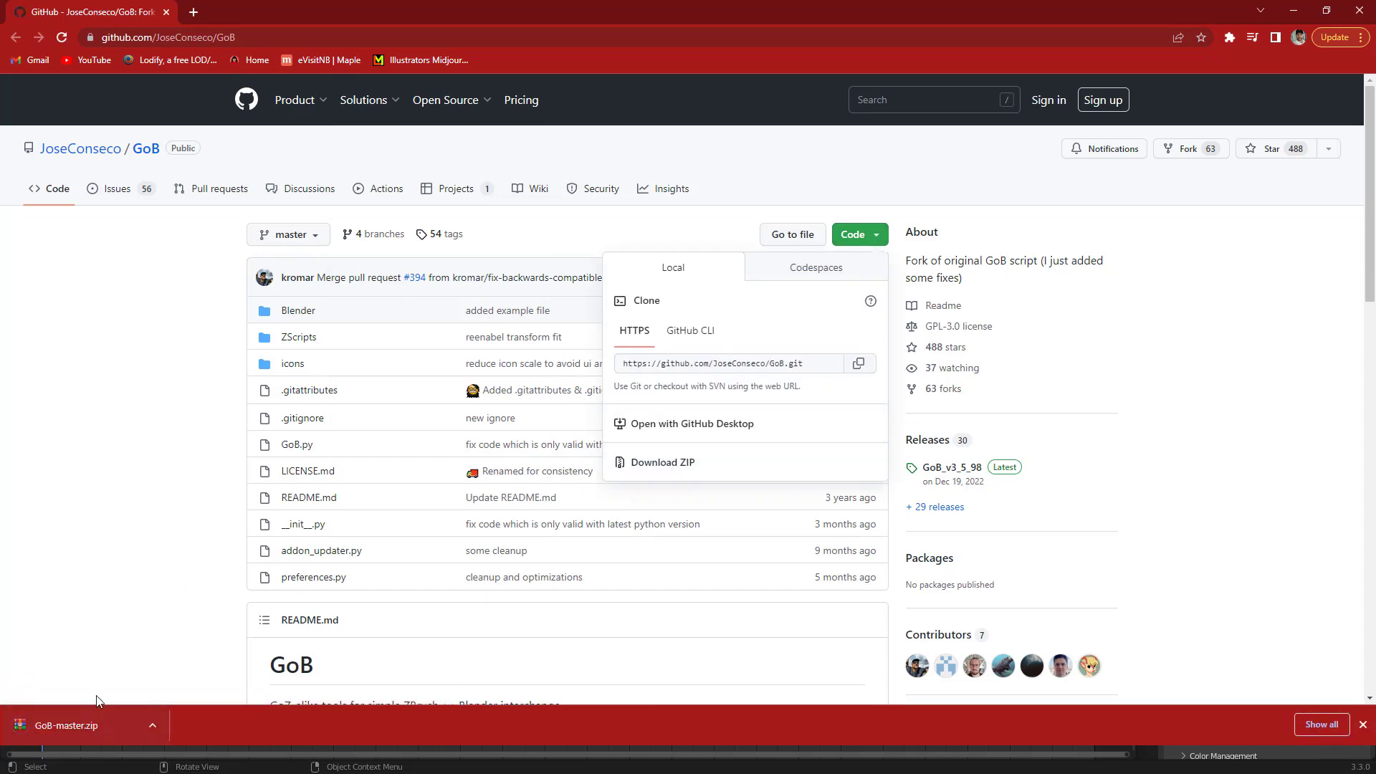
key(alt+Tab)
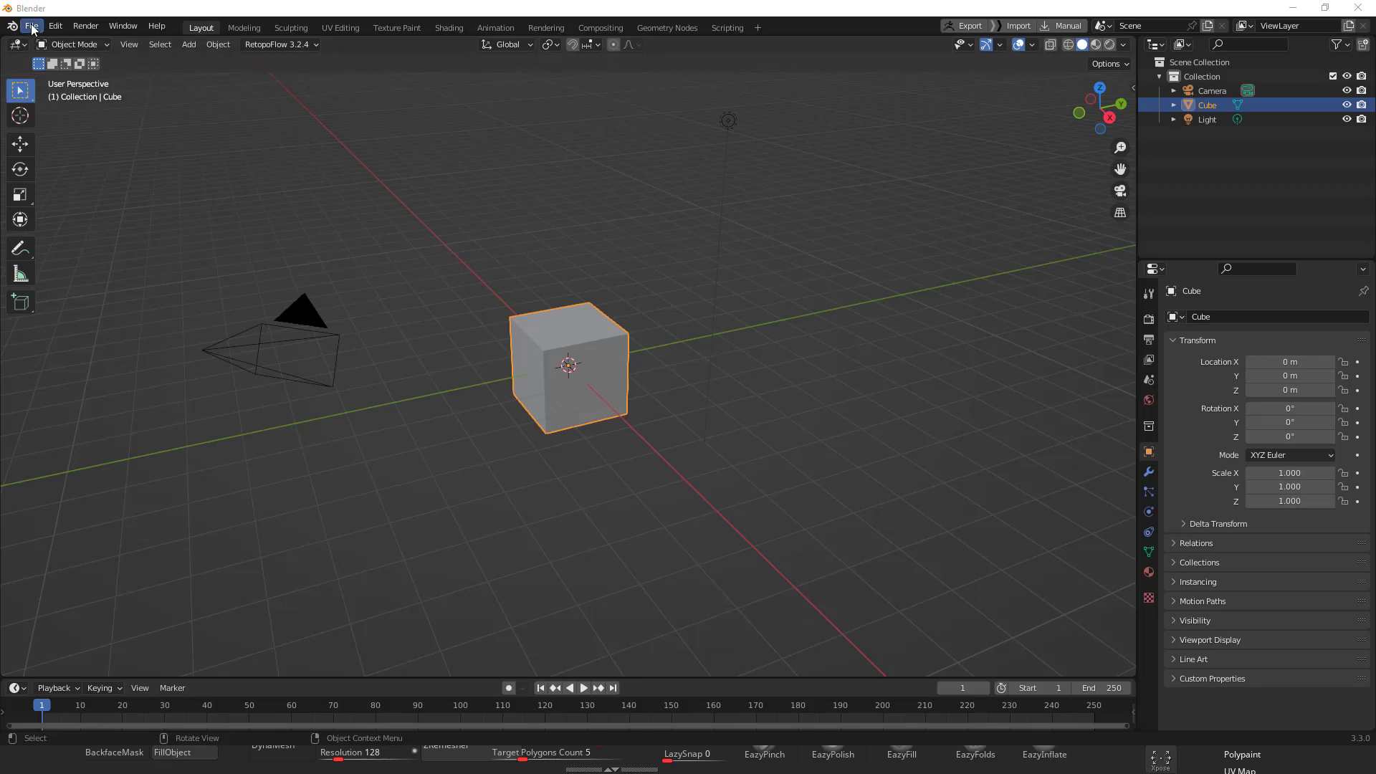
Install the add-on from D:\Youtube\Zbrush to blender\GoB-master.zip via Preferences > Add-ons
click(55, 26)
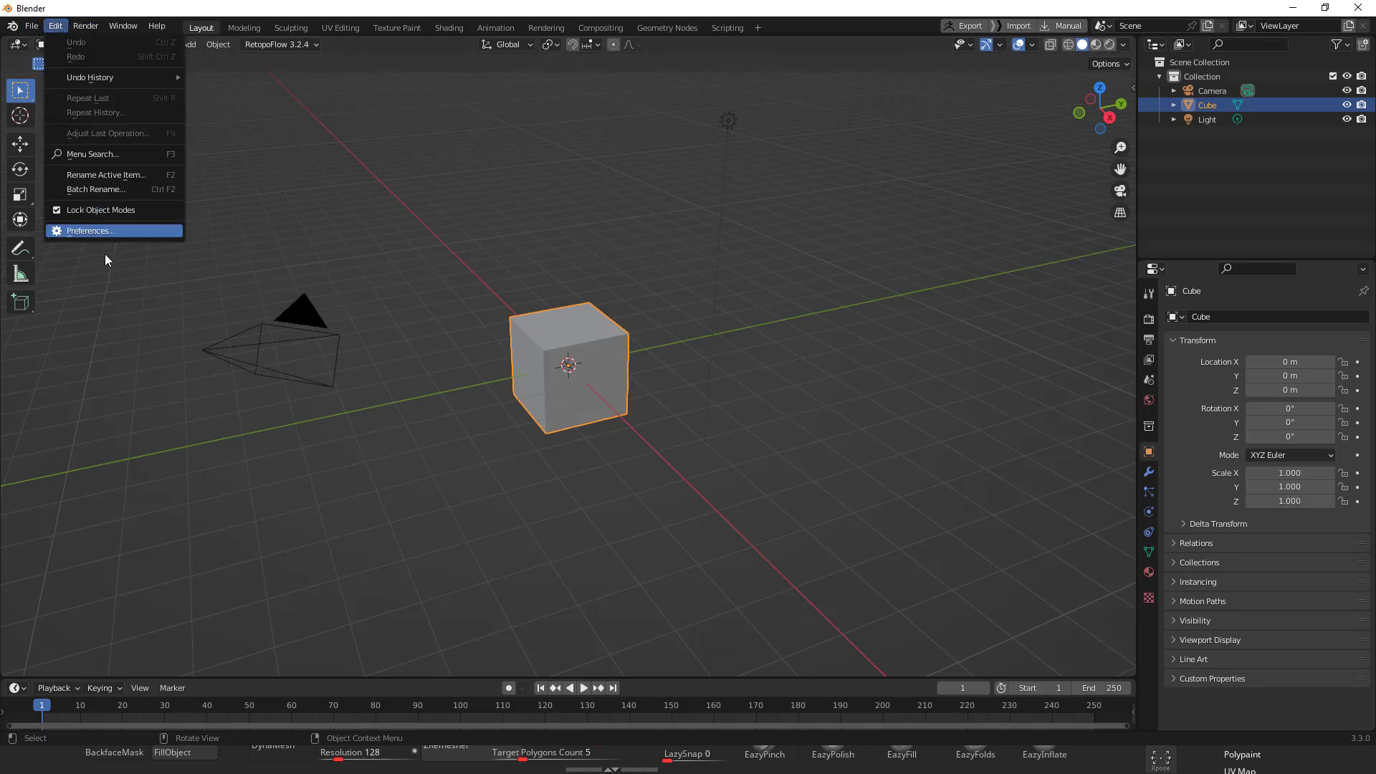
click(96, 229)
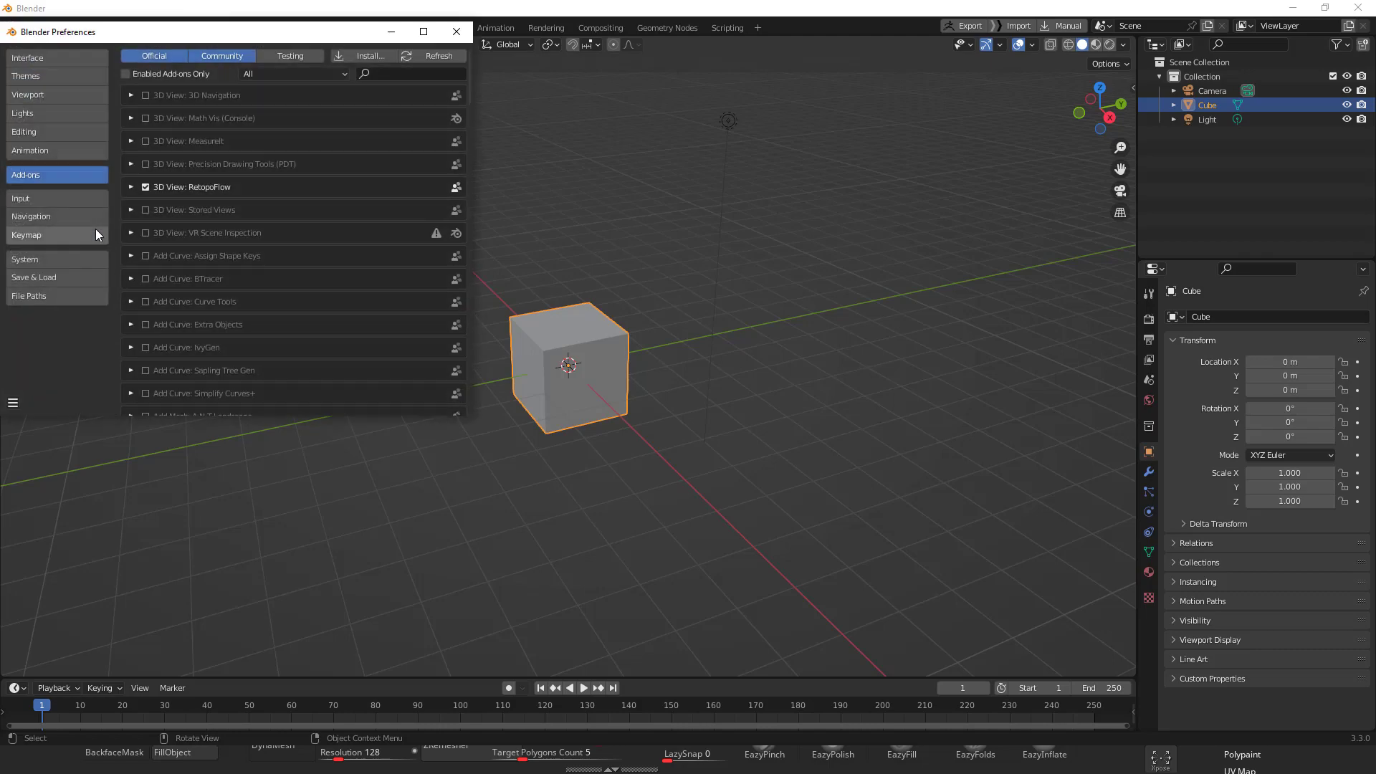
click(372, 56)
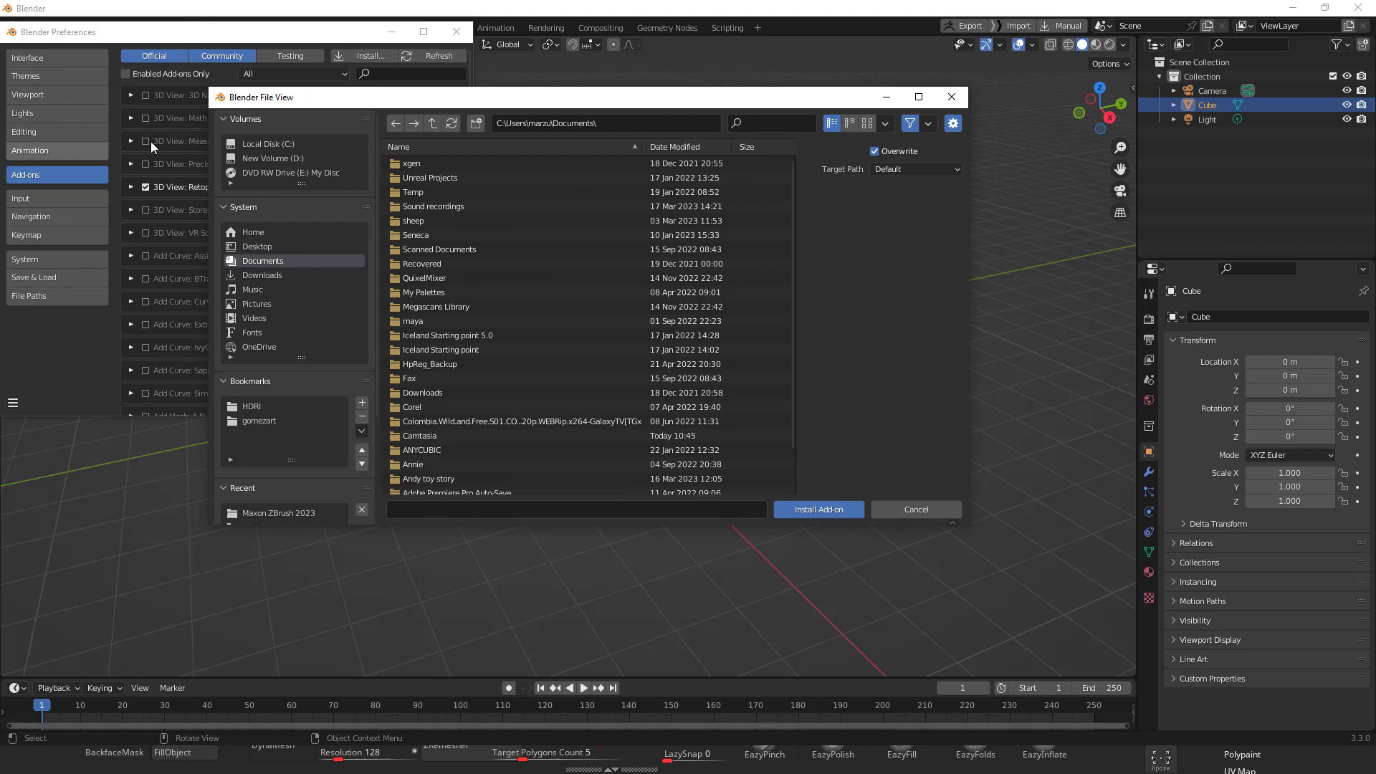
drag(366, 101, 200, 94)
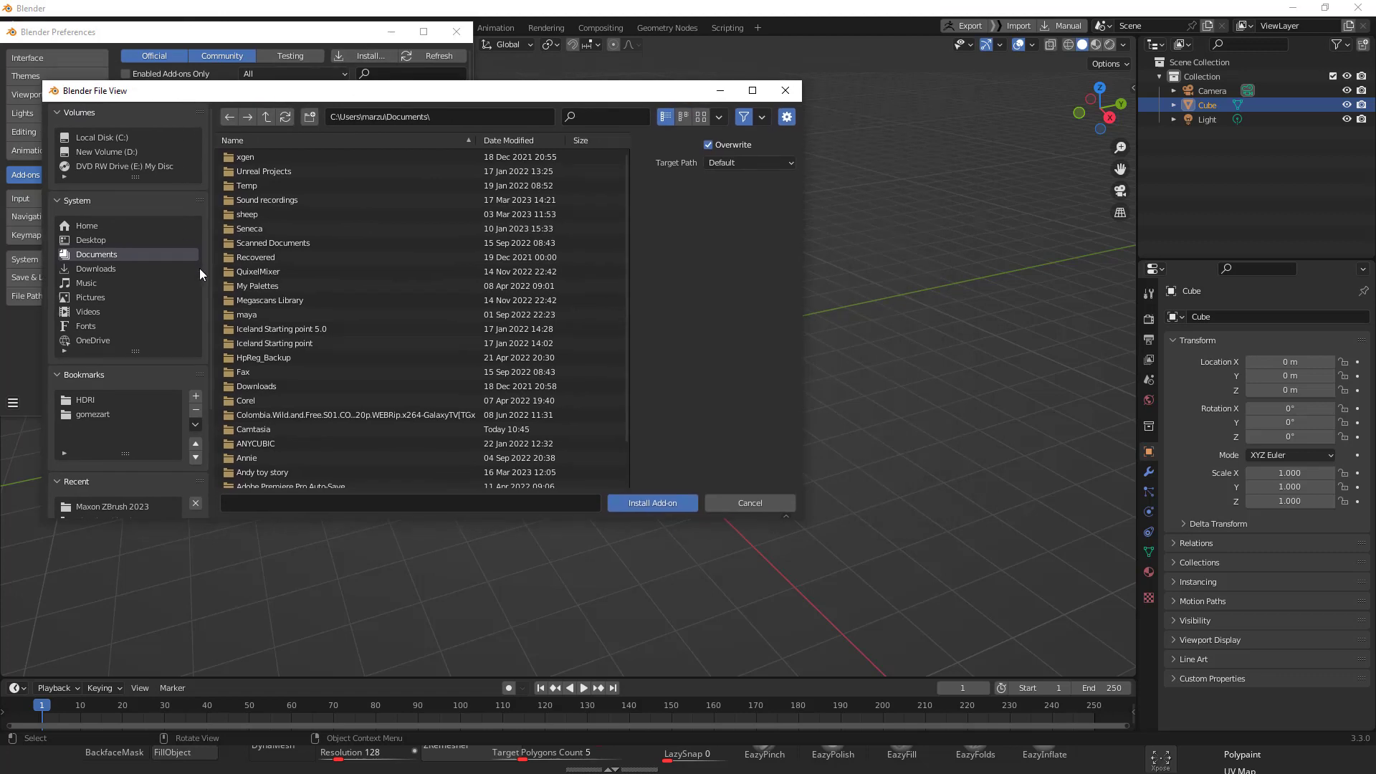
click(110, 152)
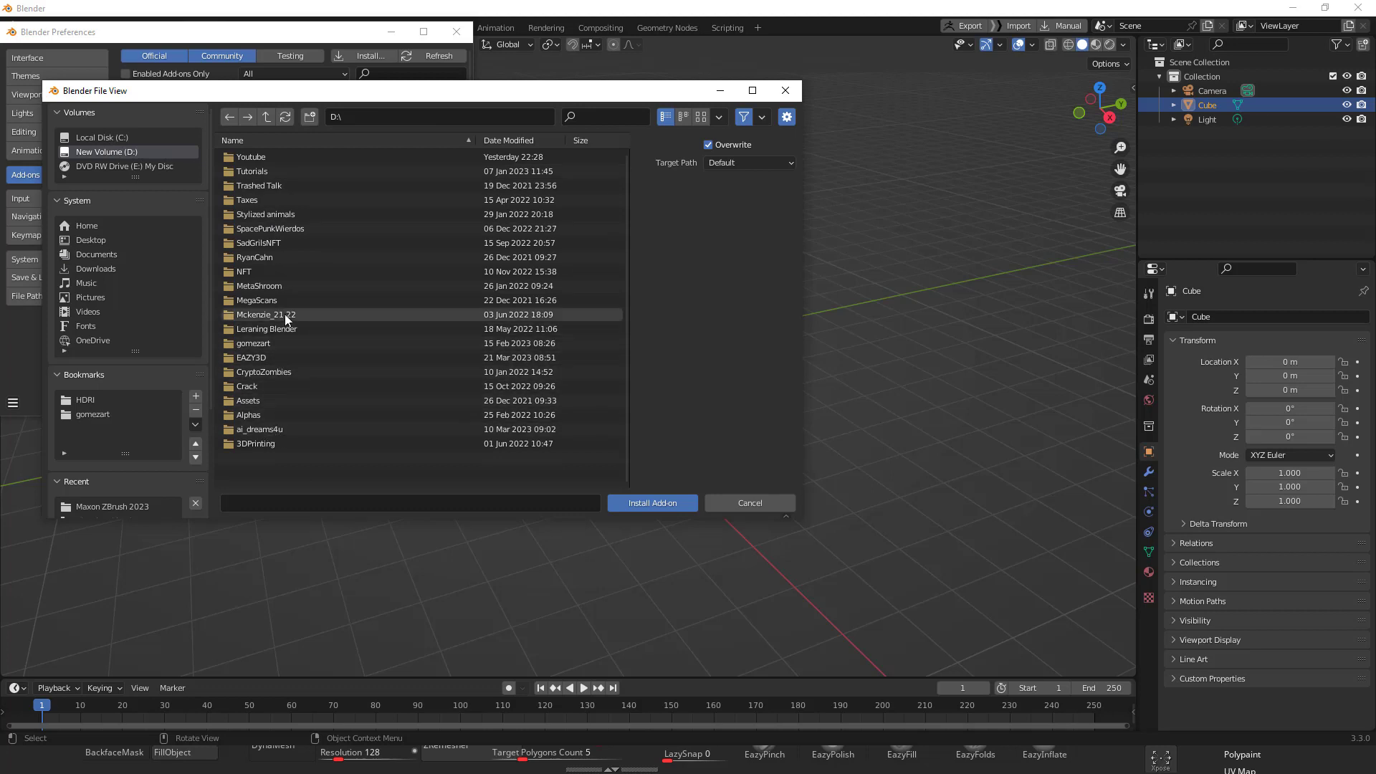
double_click(256, 158)
double_click(274, 155)
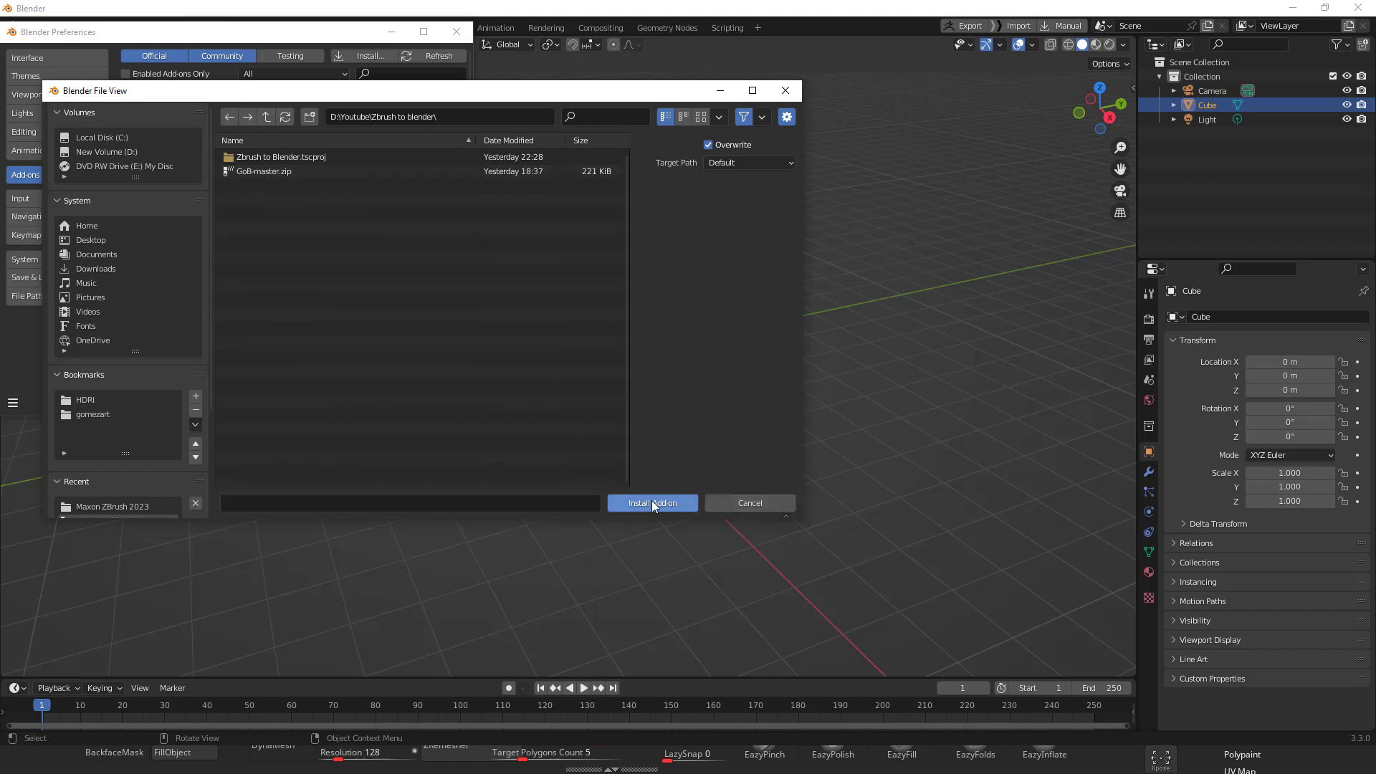
click(759, 504)
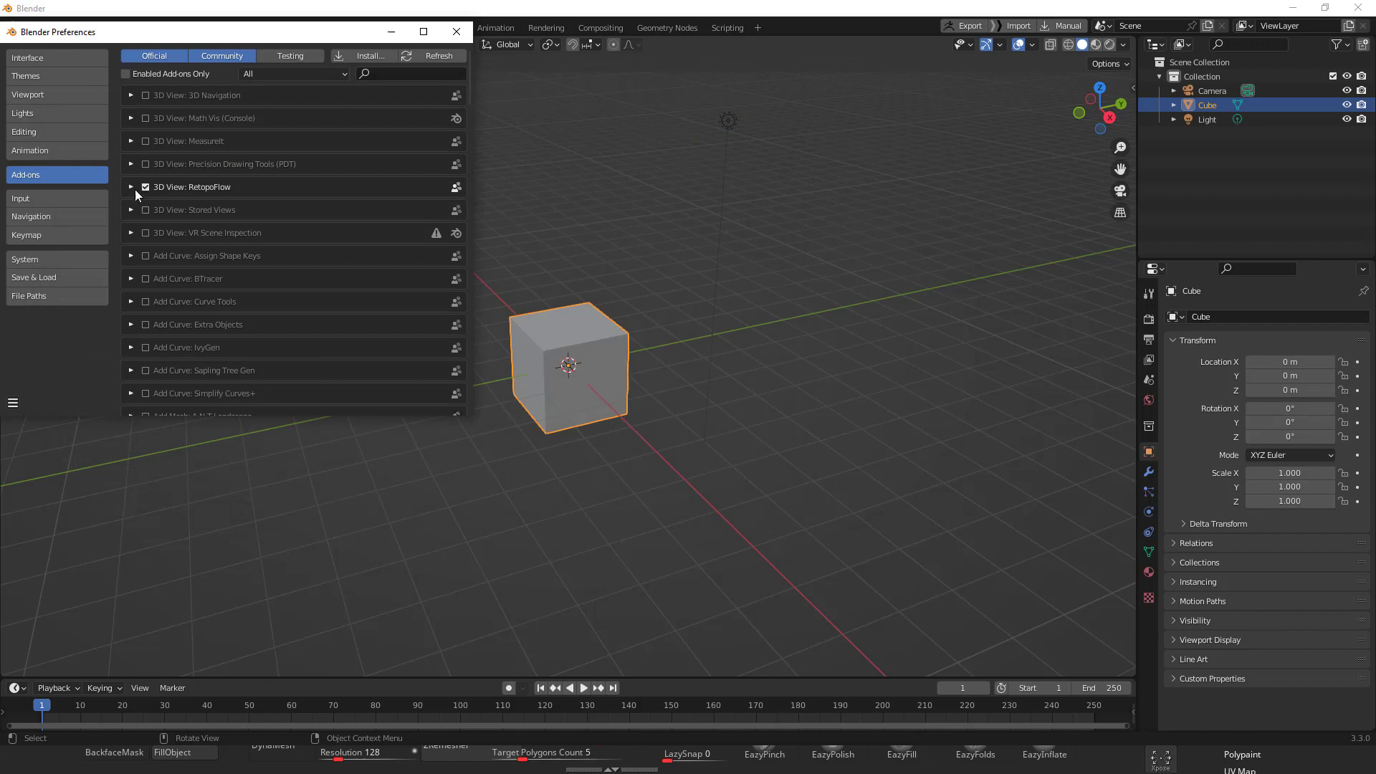
Search the add-ons for 'GoB', expand Import-Export: GoB and enable it
click(395, 77)
text(GoB)
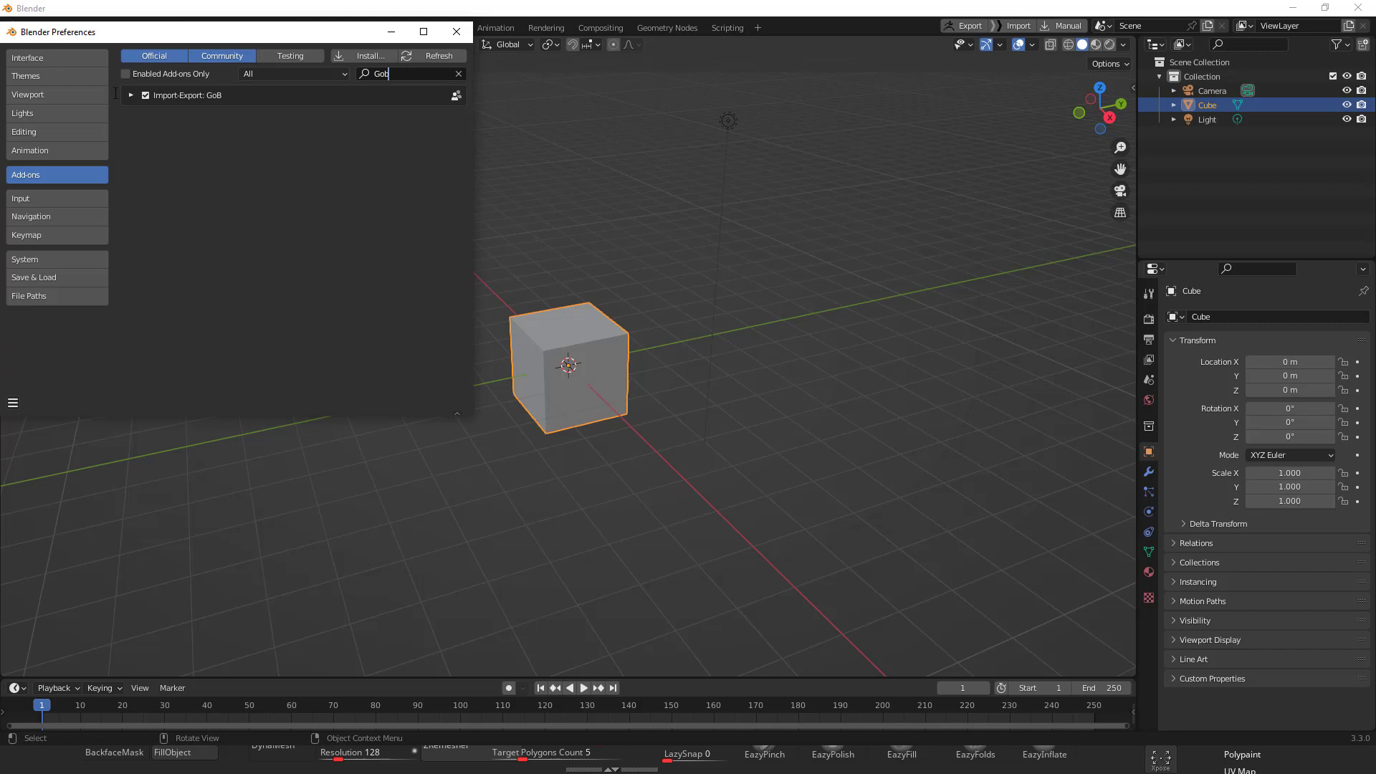
click(129, 95)
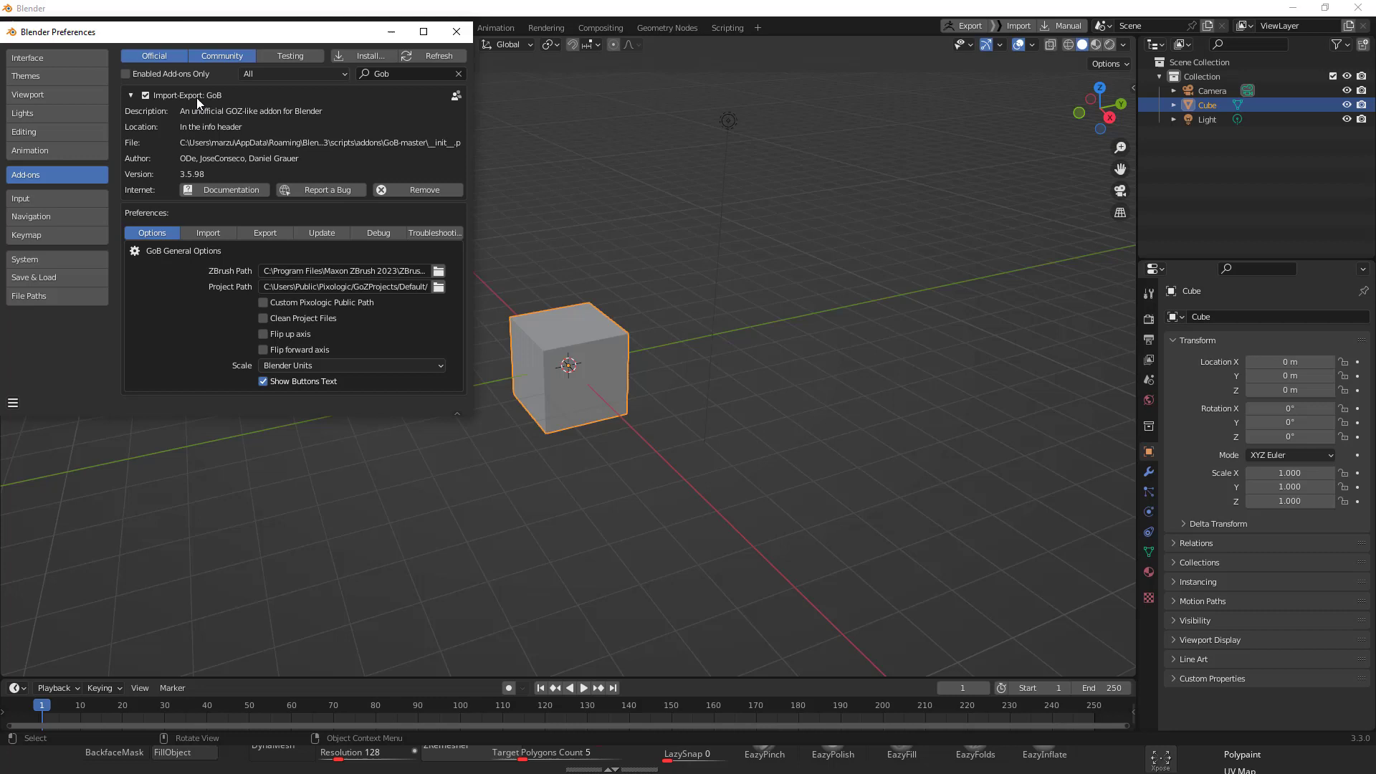
click(145, 96)
Set GoB's ZBrush Path to ZBrush.exe in the Maxon ZBrush 2023 folder
click(440, 271)
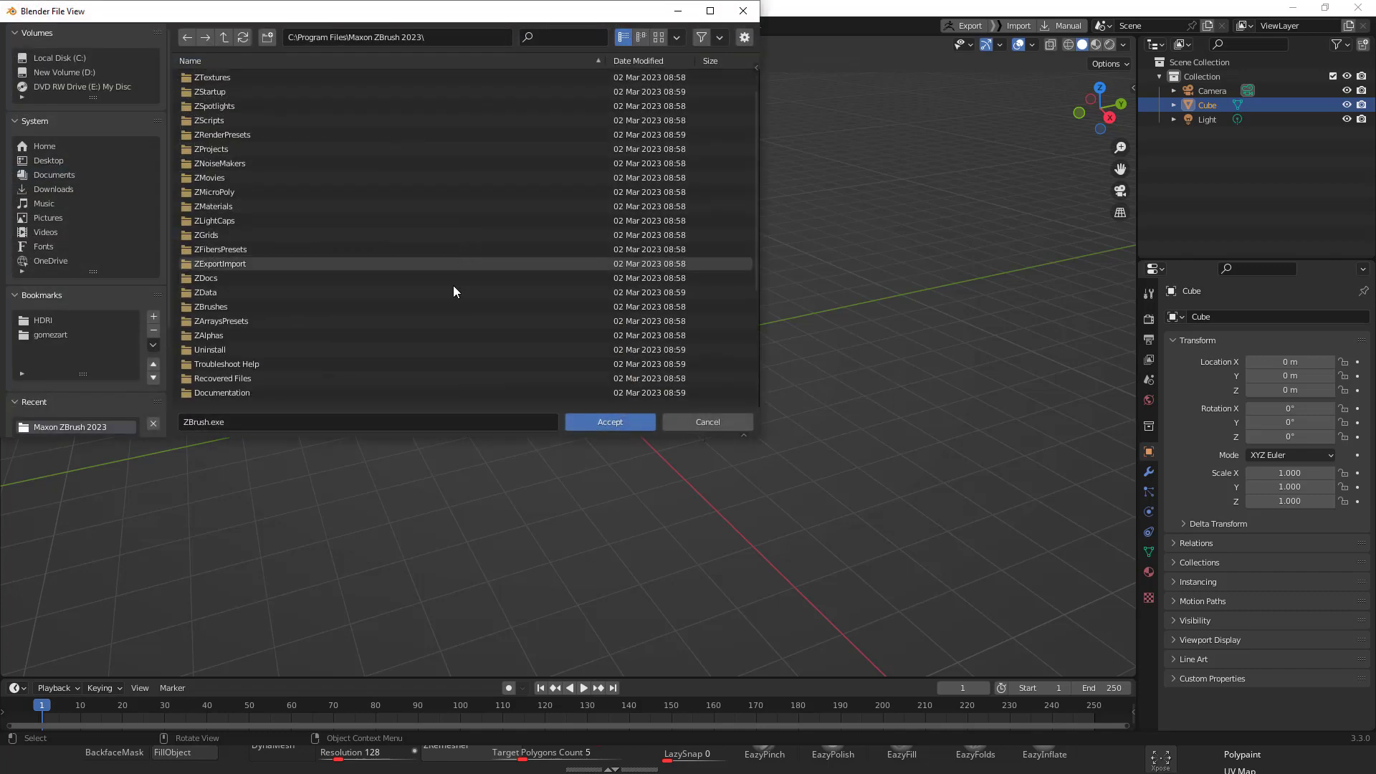
scroll(453, 285, up, 5)
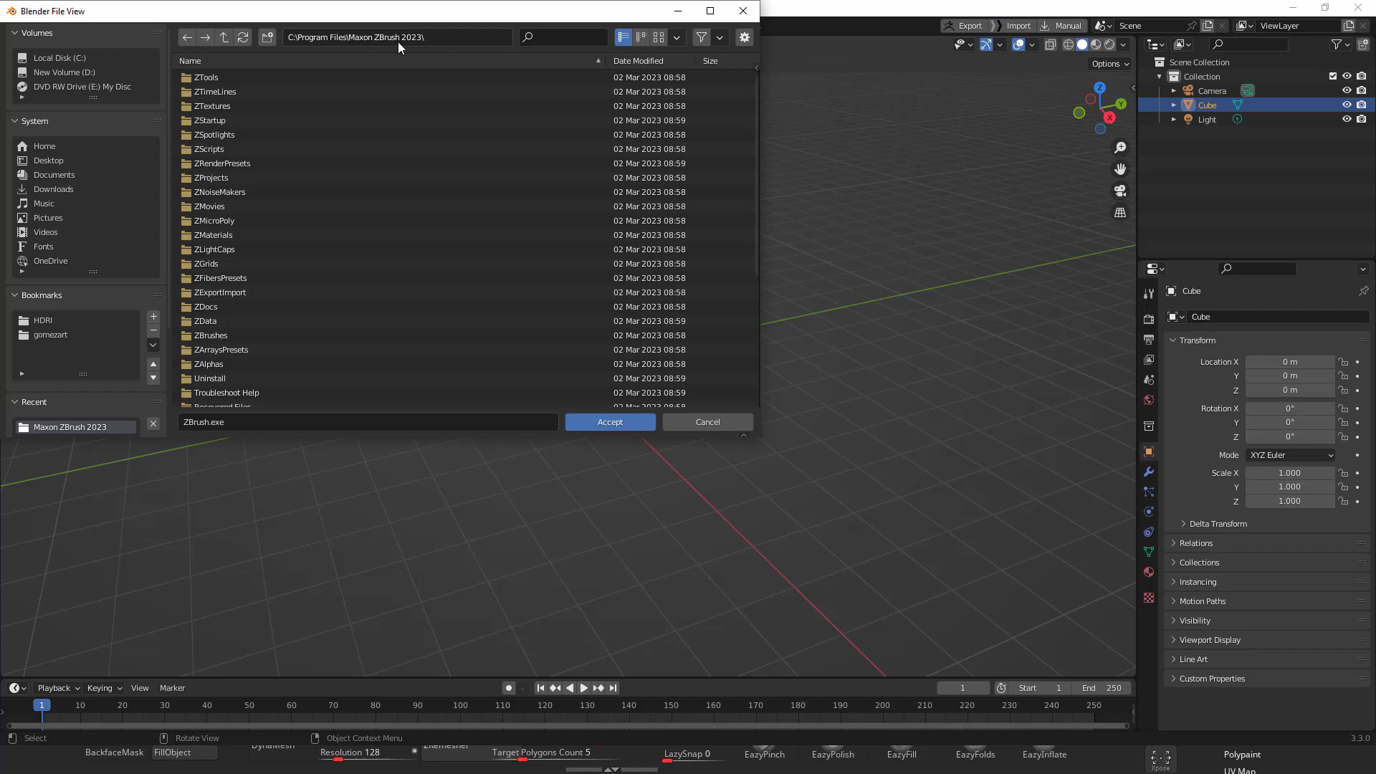
scroll(337, 240, down, 4)
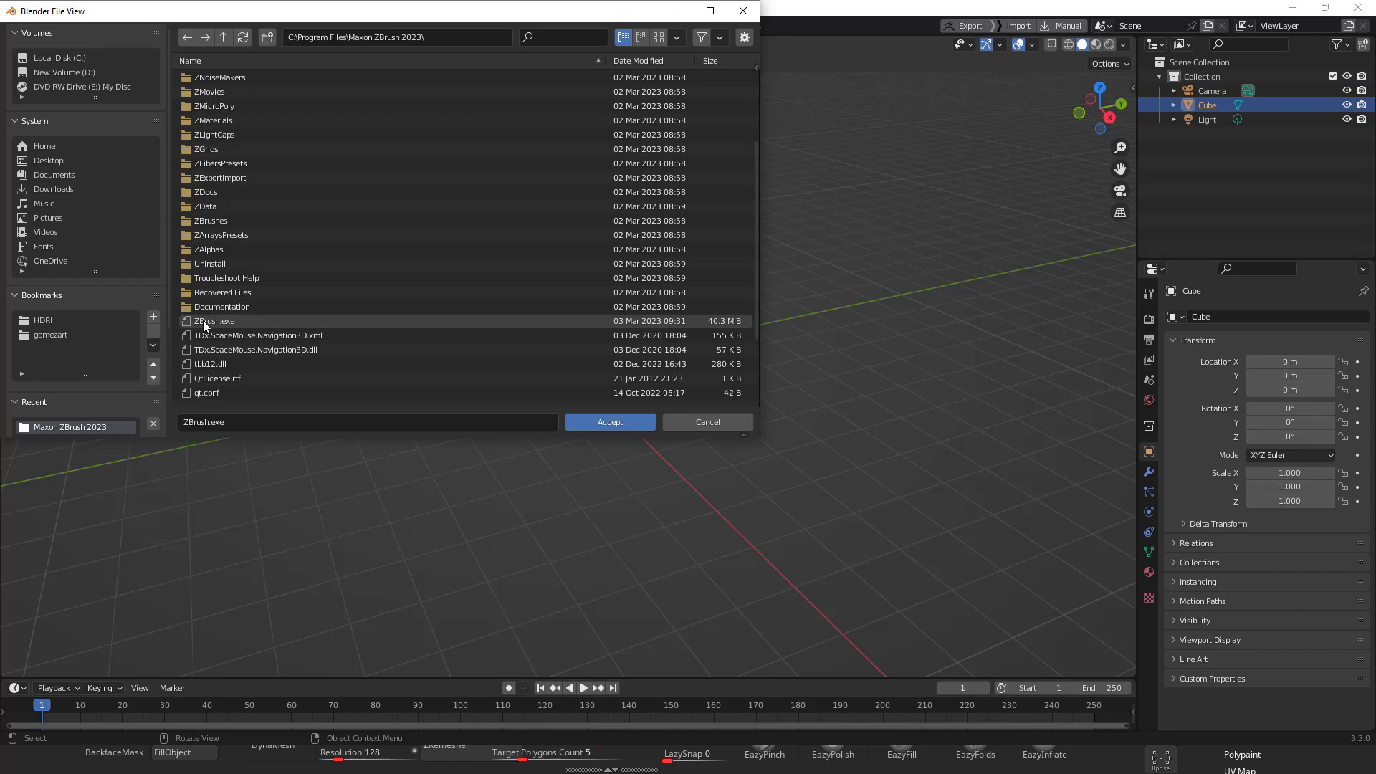
click(620, 422)
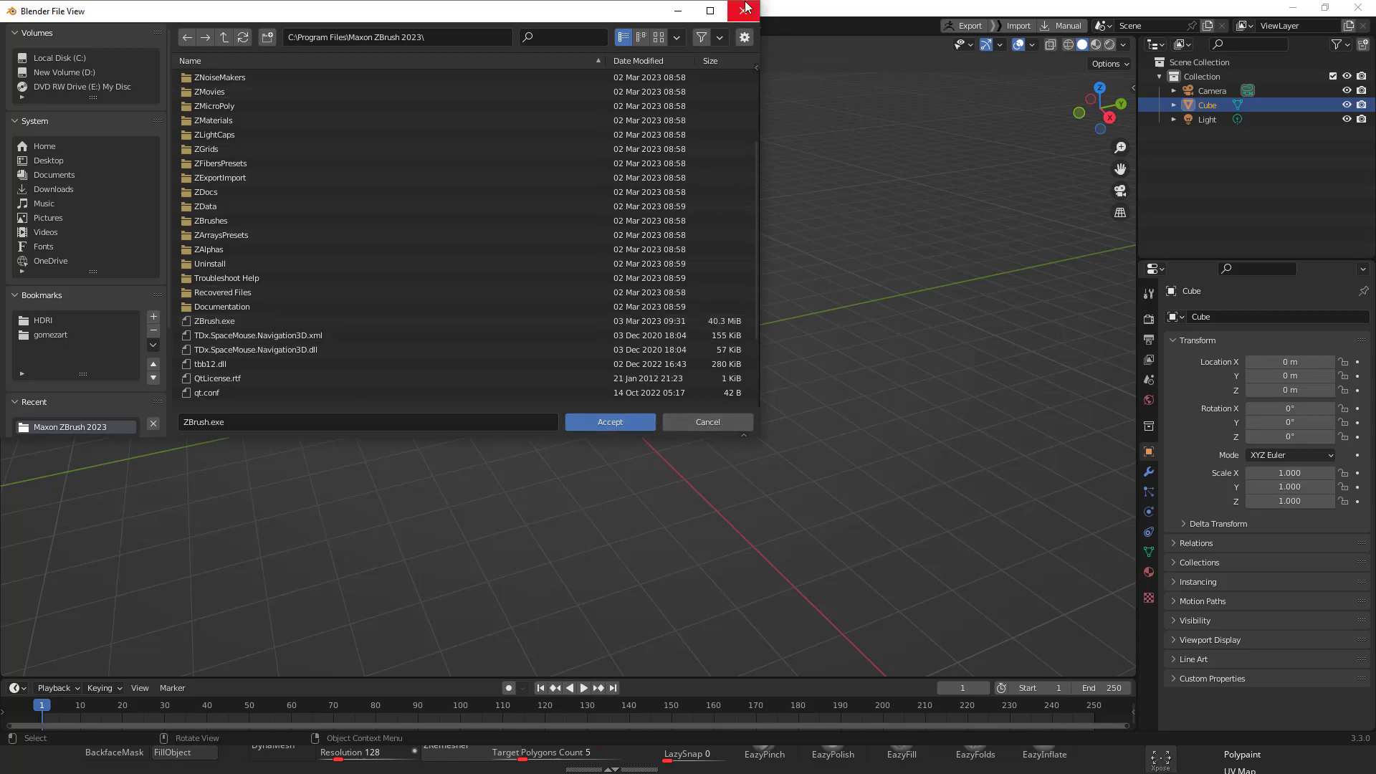
Close Preferences, switch on GoZ Import in the top bar, and go to ZBrush
click(457, 32)
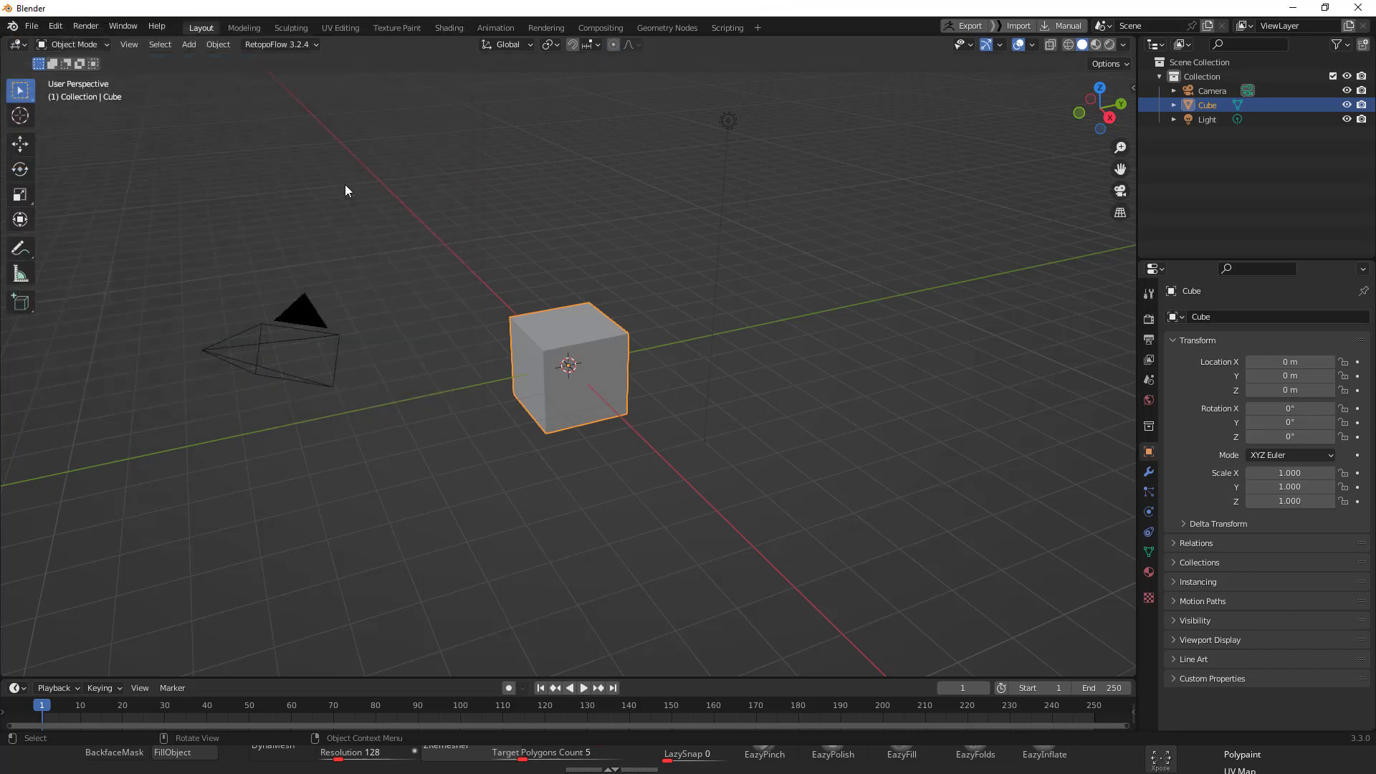
click(1014, 29)
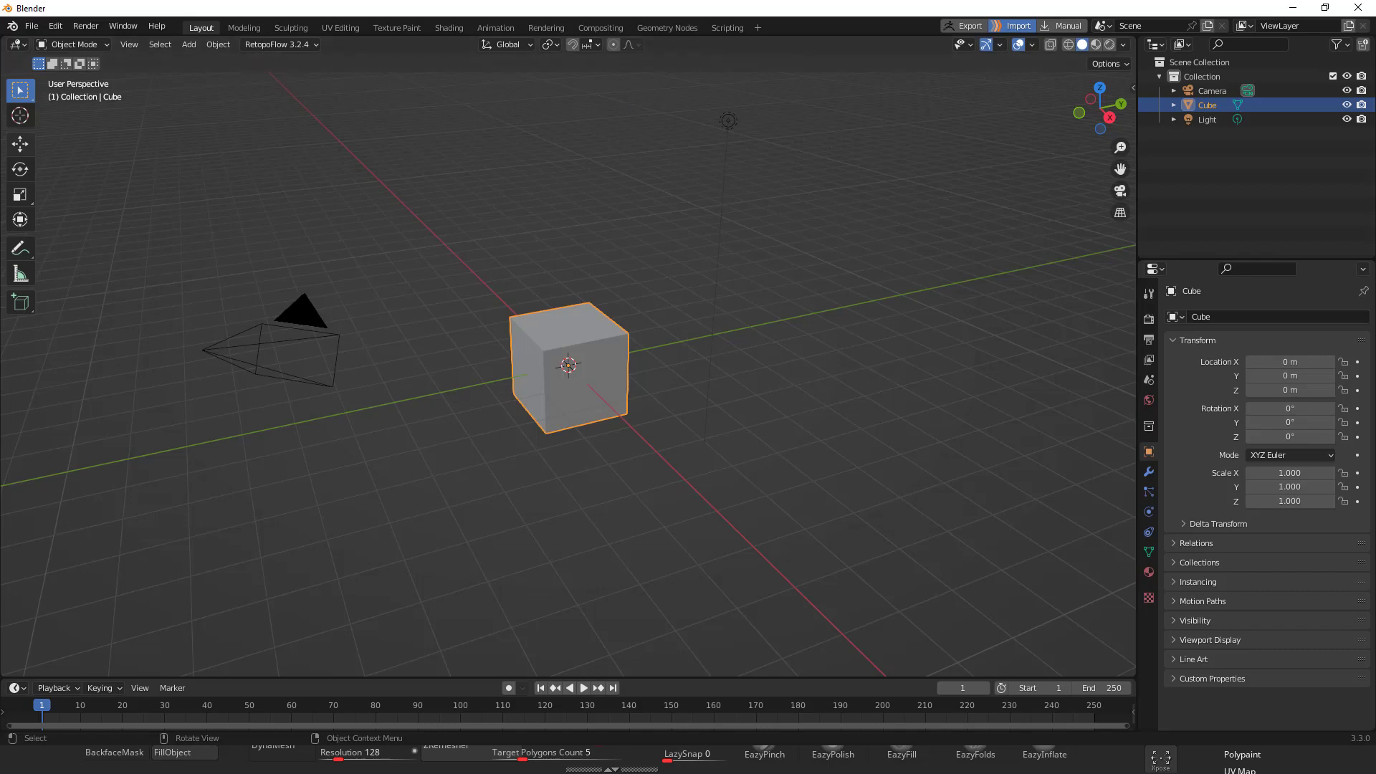
key(alt+Tab)
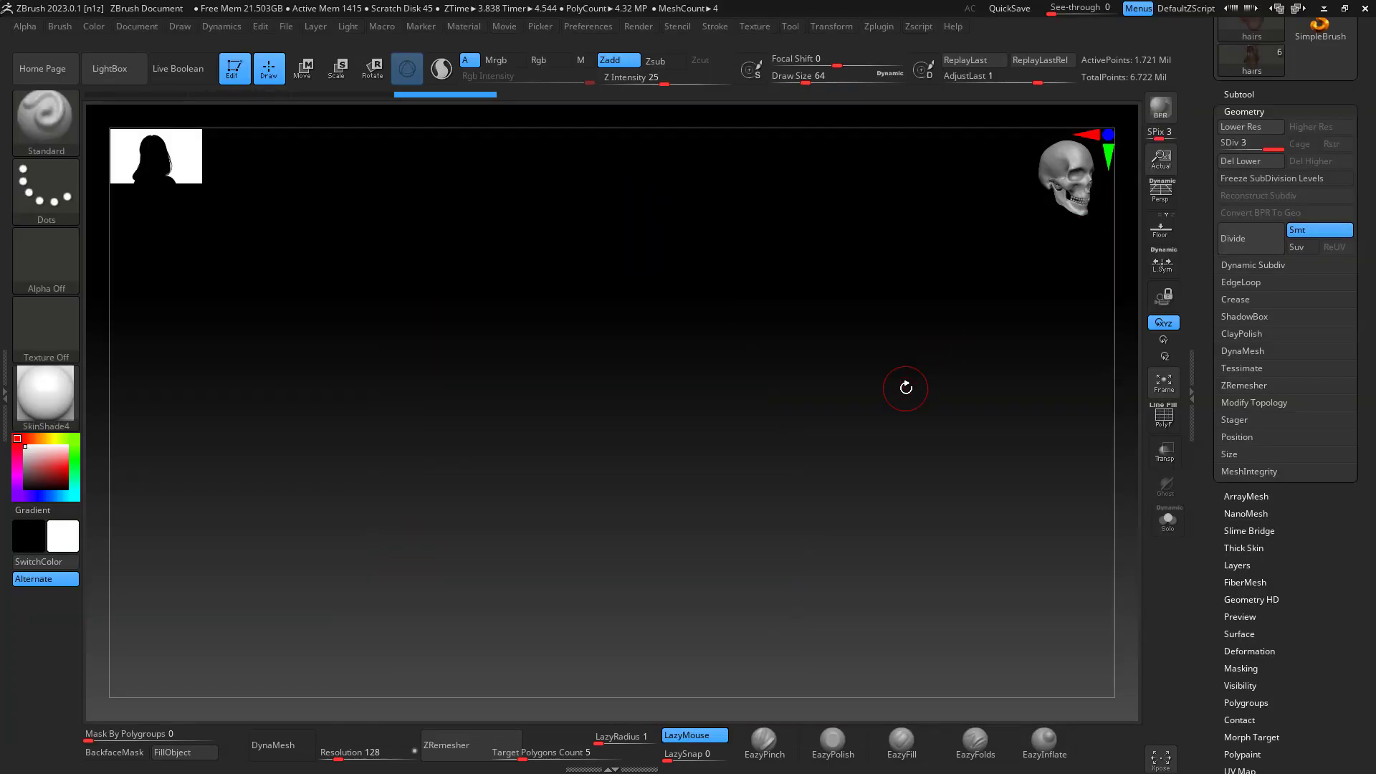
Send the visible subtools to Blender through GoZ, dismissing the missing UVs warning
mouse_move(929, 379)
mouse_down()
mouse_move(900, 380)
mouse_move(924, 372)
mouse_up()
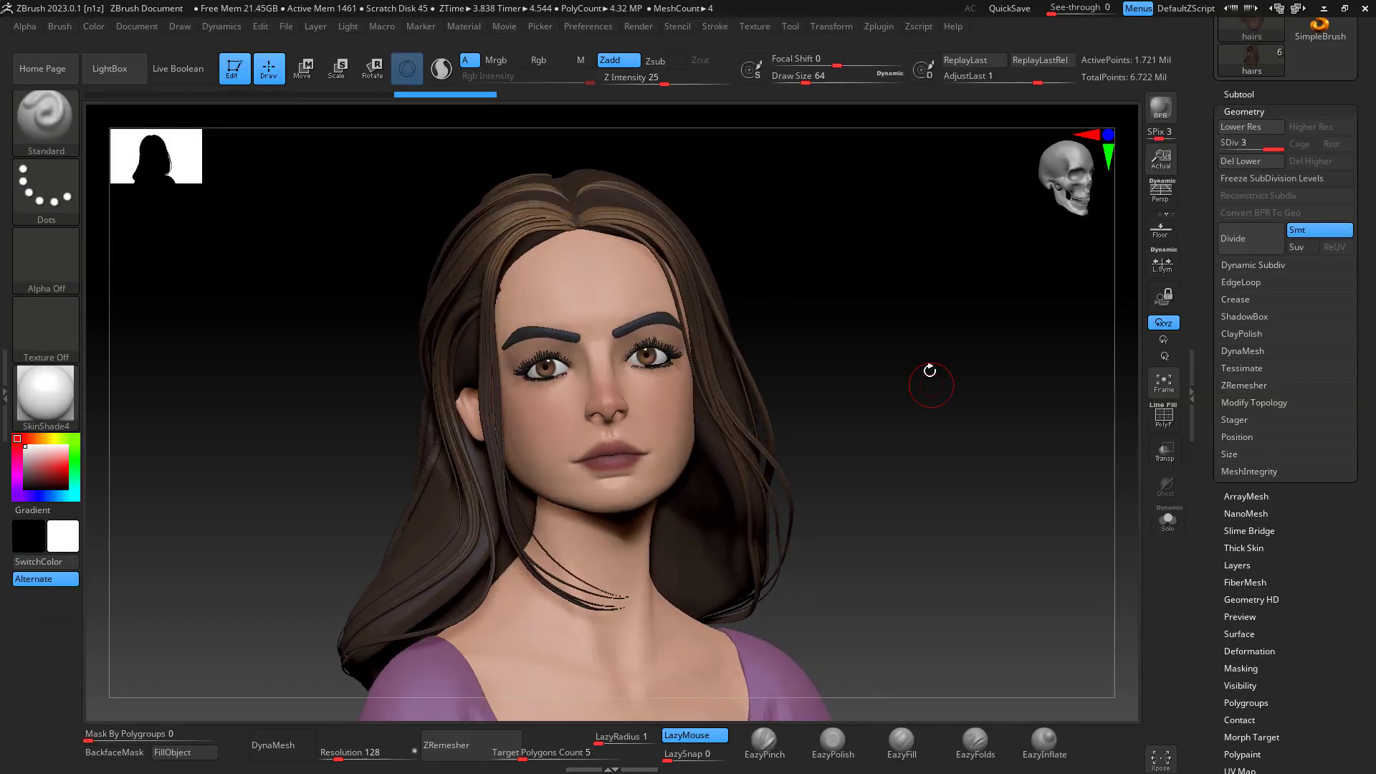
scroll(1261, 179, up, 3)
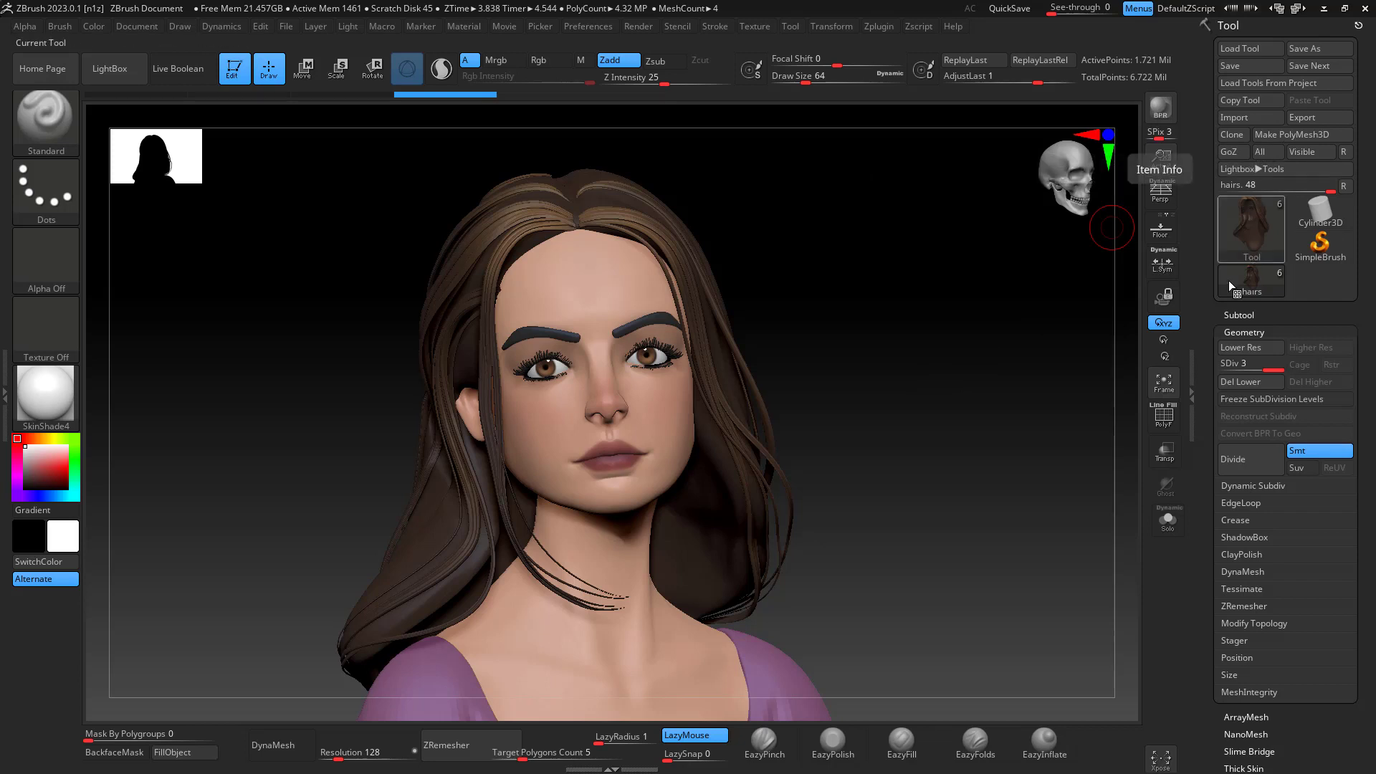
click(1309, 153)
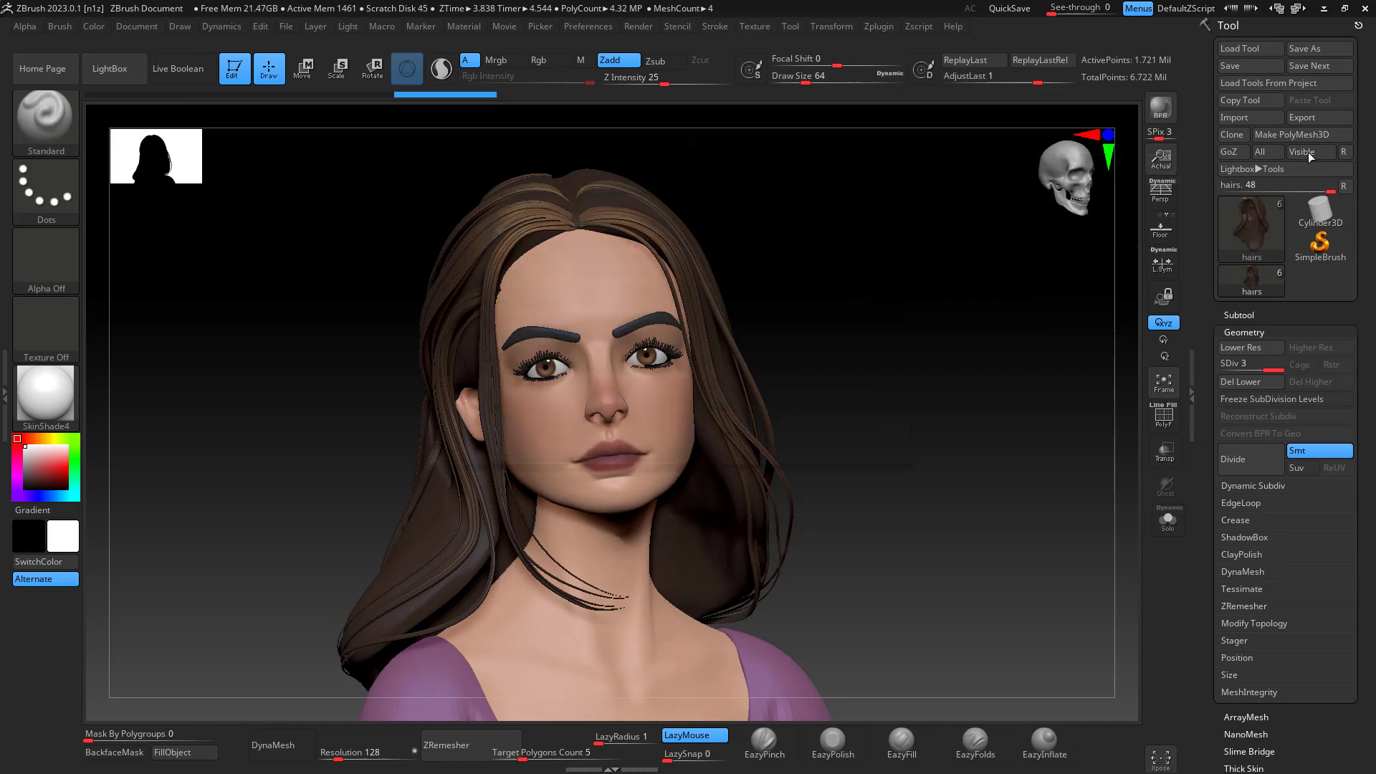
click(811, 447)
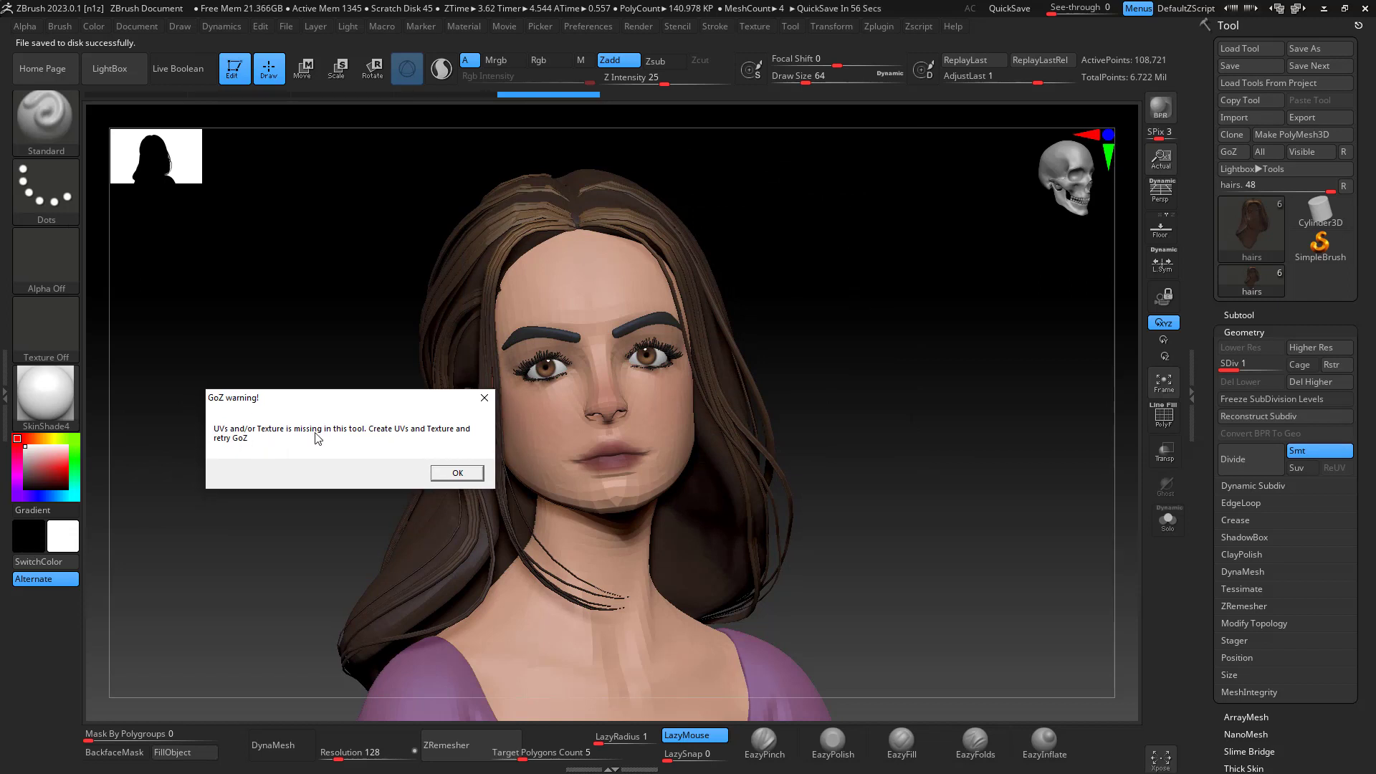
click(458, 474)
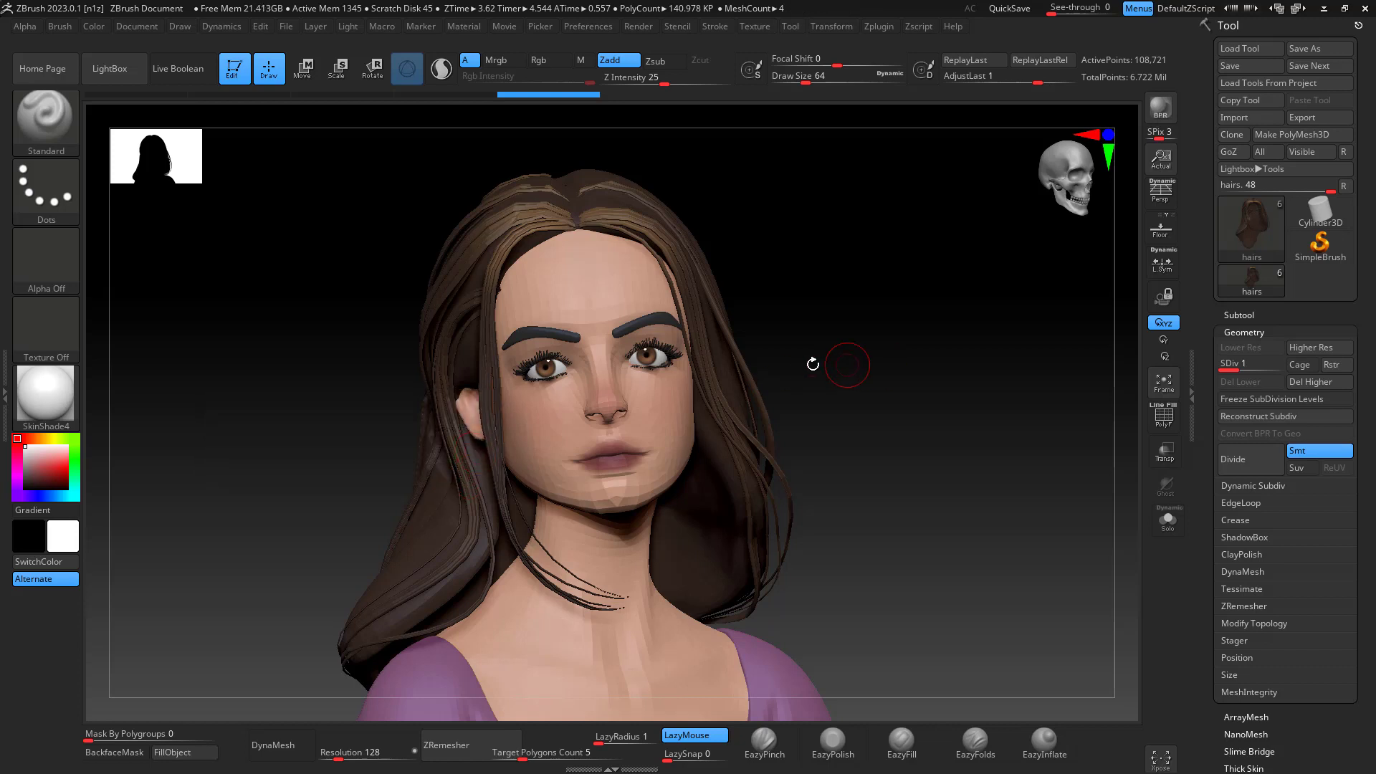
Switch to Blender and deselect all the imported bust objects
mouse_move(876, 338)
mouse_down()
mouse_move(857, 342)
mouse_move(875, 341)
mouse_up()
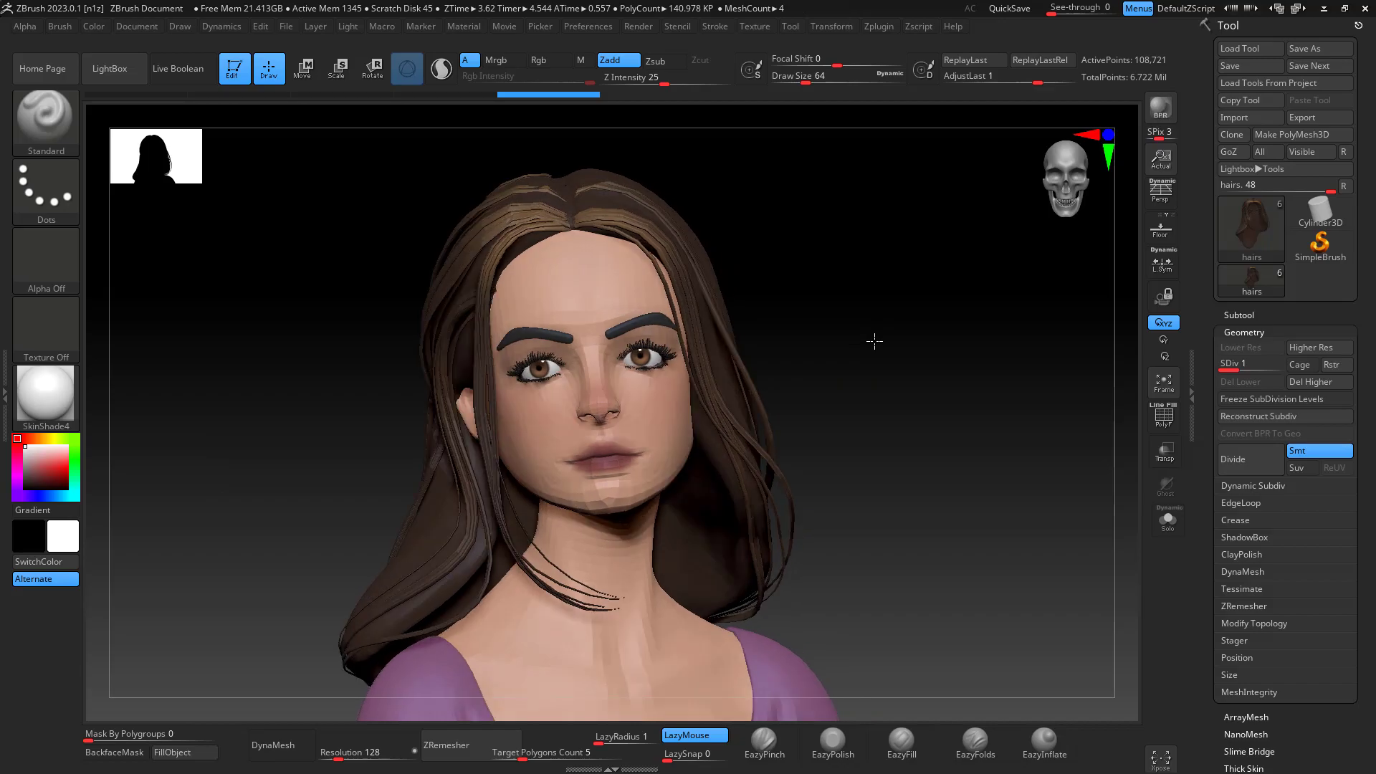
click(1324, 8)
drag(744, 468, 824, 416)
In front view, delete the default cube covering the head
key(KP_1)
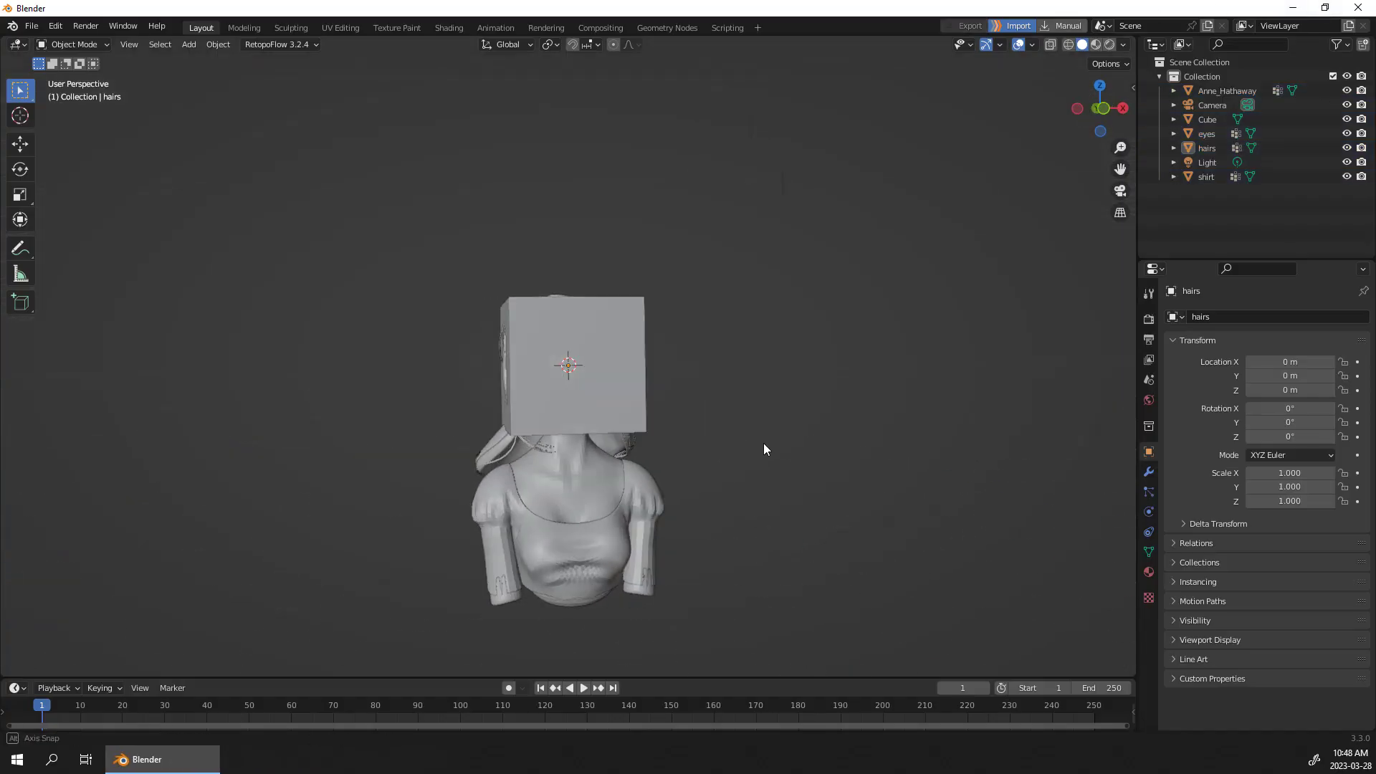
click(608, 426)
key(Delete)
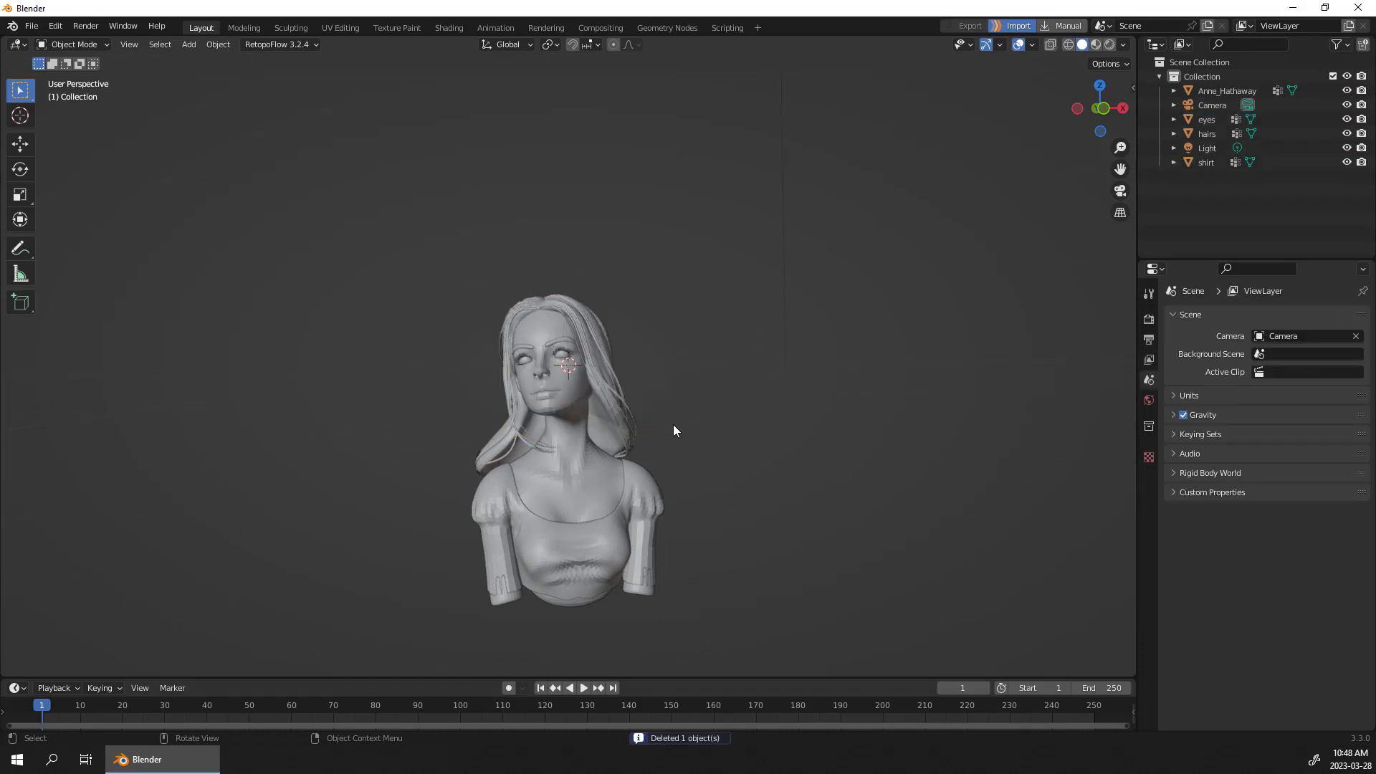
Add a Subdivision Surface modifier to Anne_Hathaway with viewport and render levels 3
middle_drag(673, 426, 700, 439)
scroll(698, 434, up, 2)
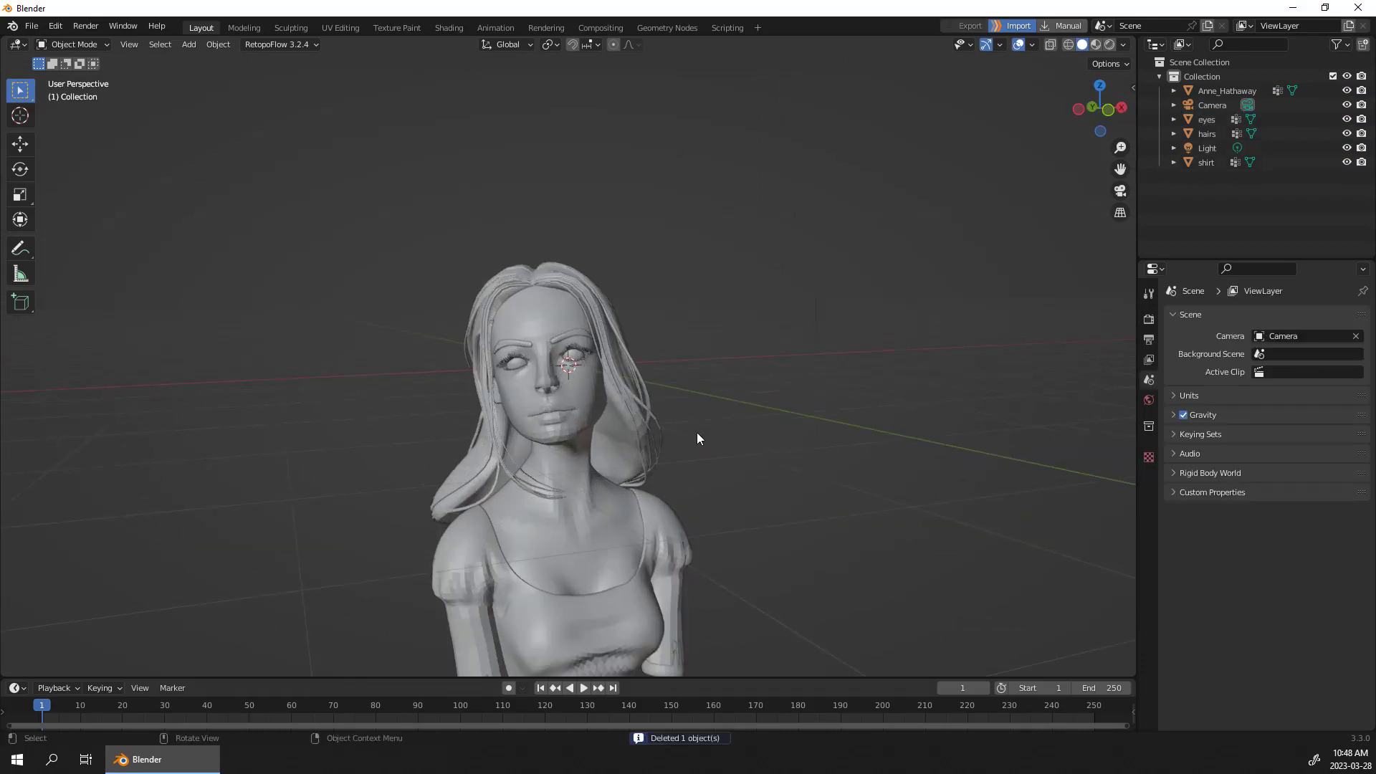
click(598, 419)
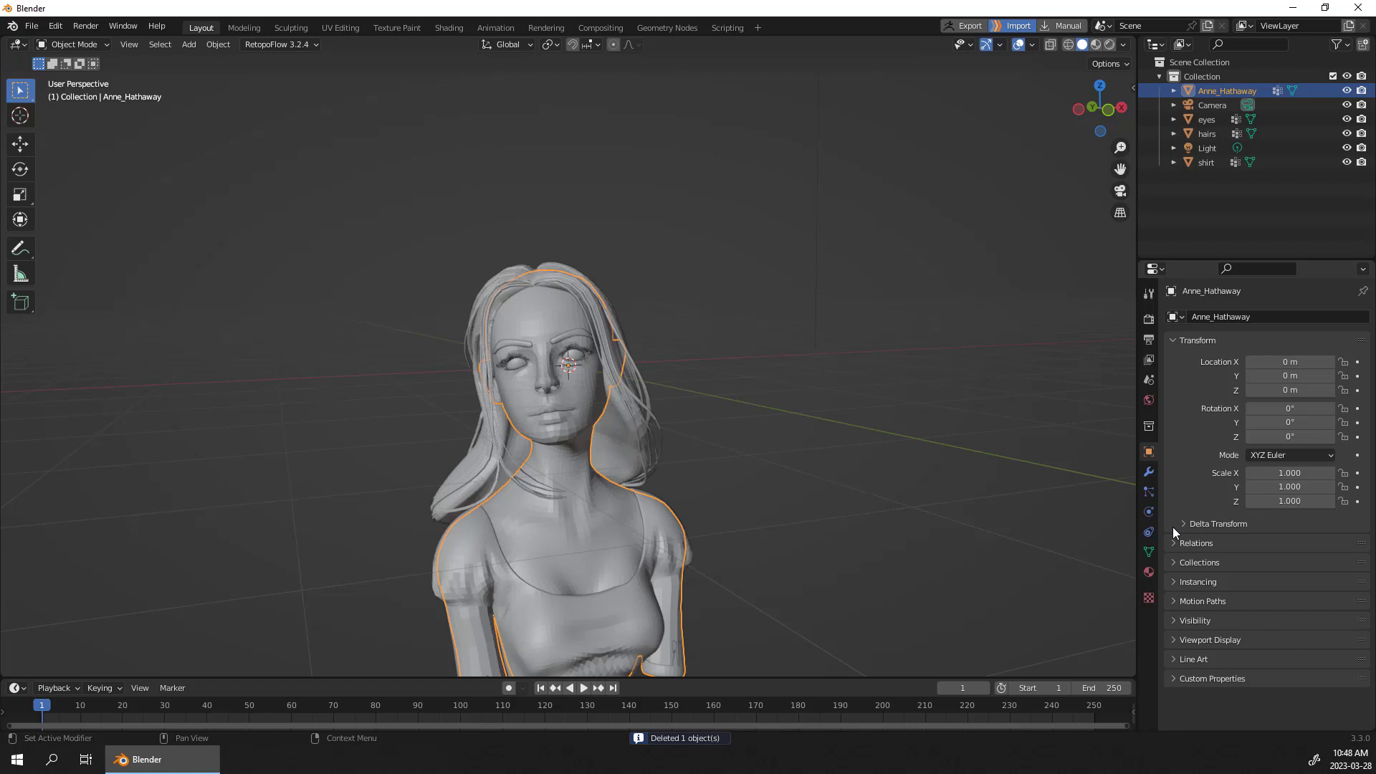
click(1149, 472)
click(1228, 316)
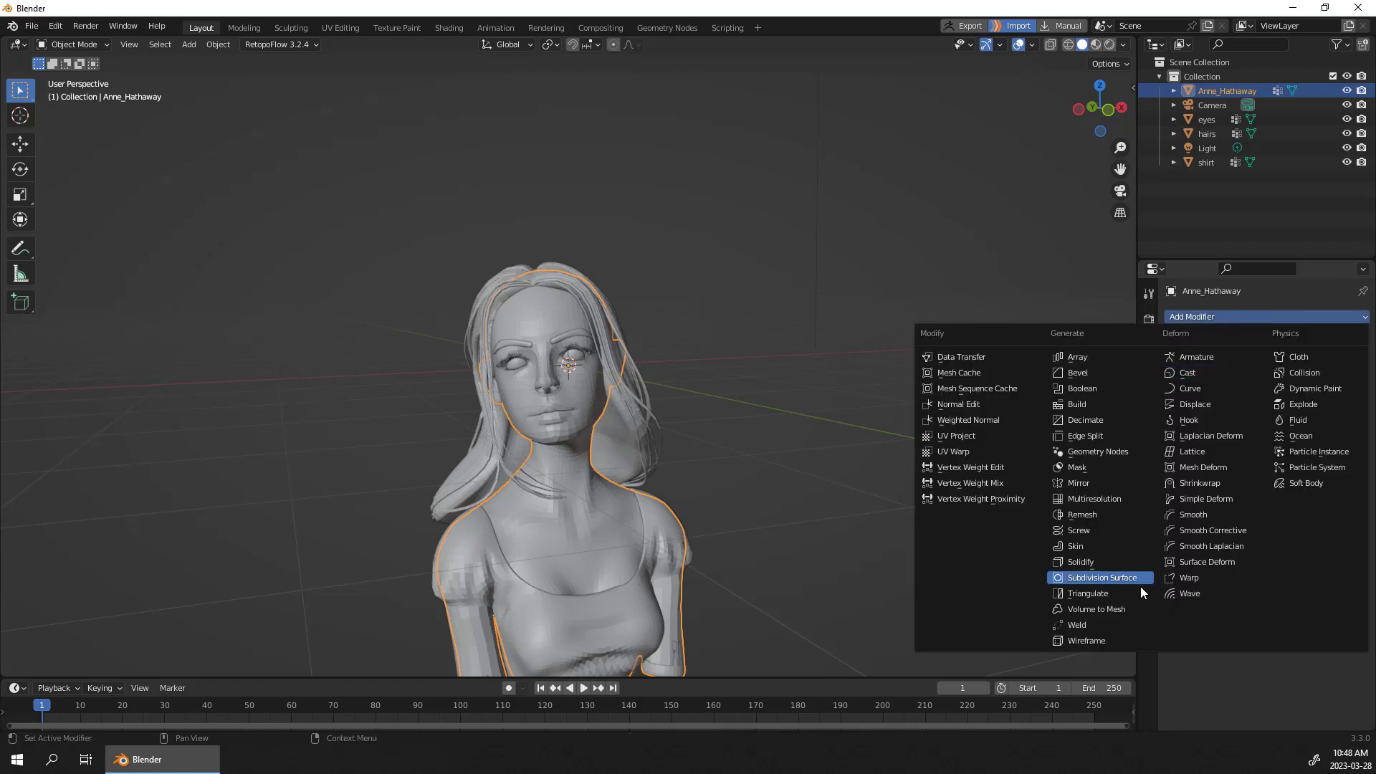
click(1104, 577)
middle_drag(806, 444, 817, 451)
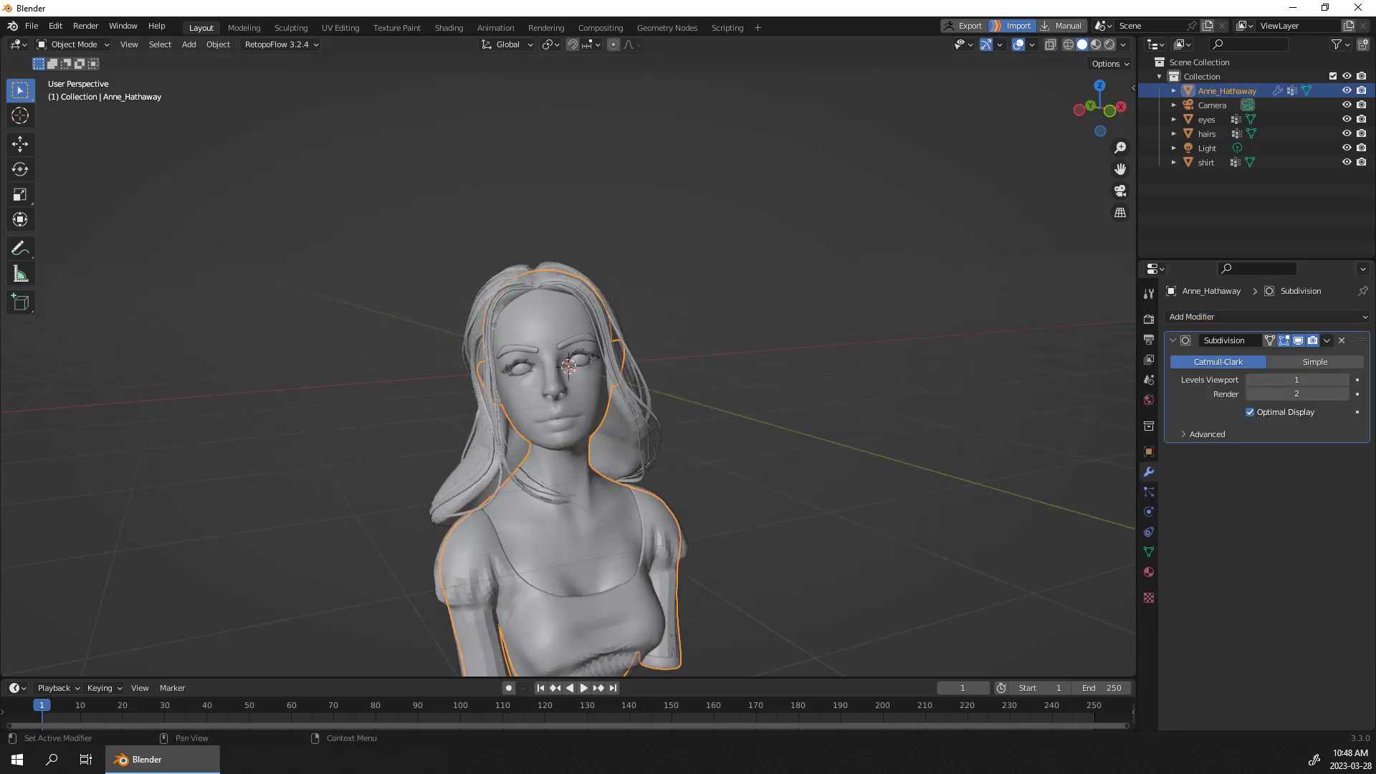
click(1345, 380)
click(1346, 380)
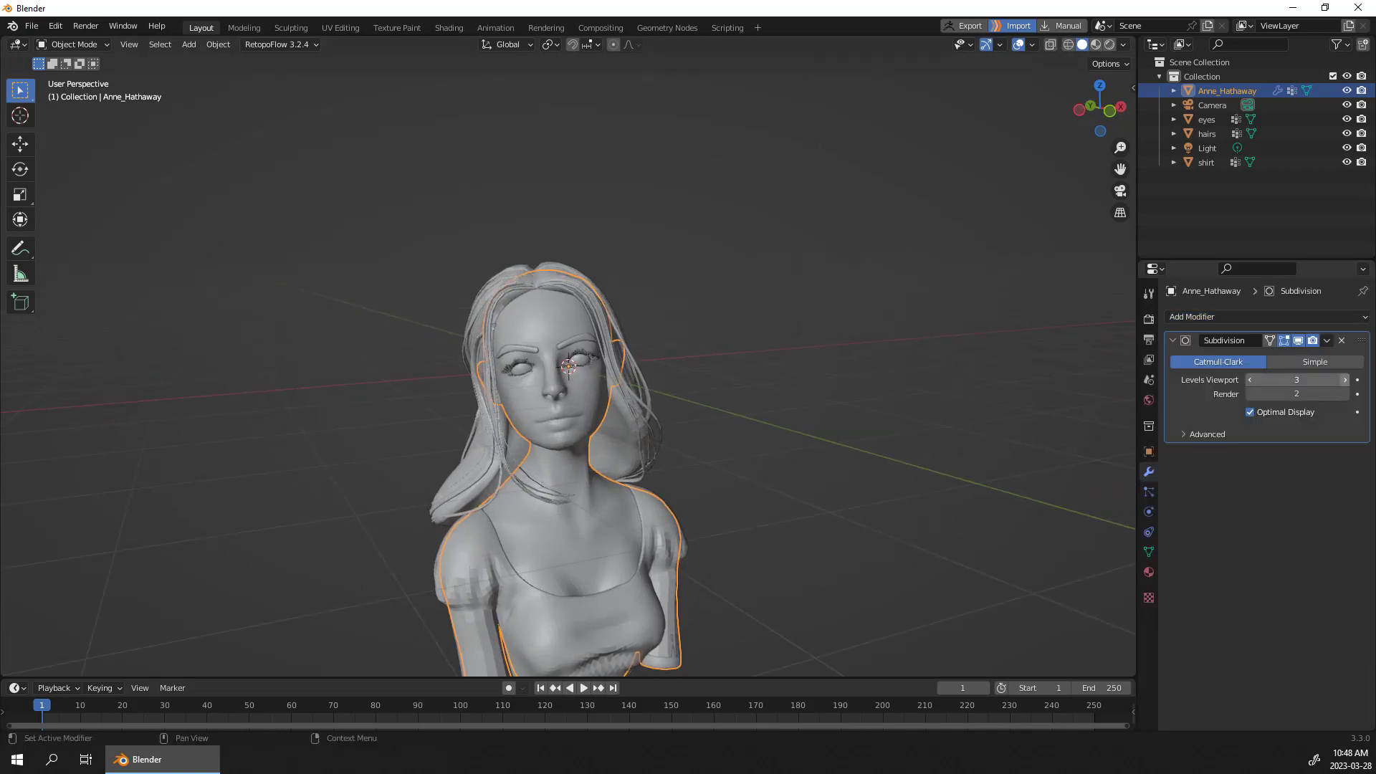
click(1345, 394)
scroll(833, 473, down, 5)
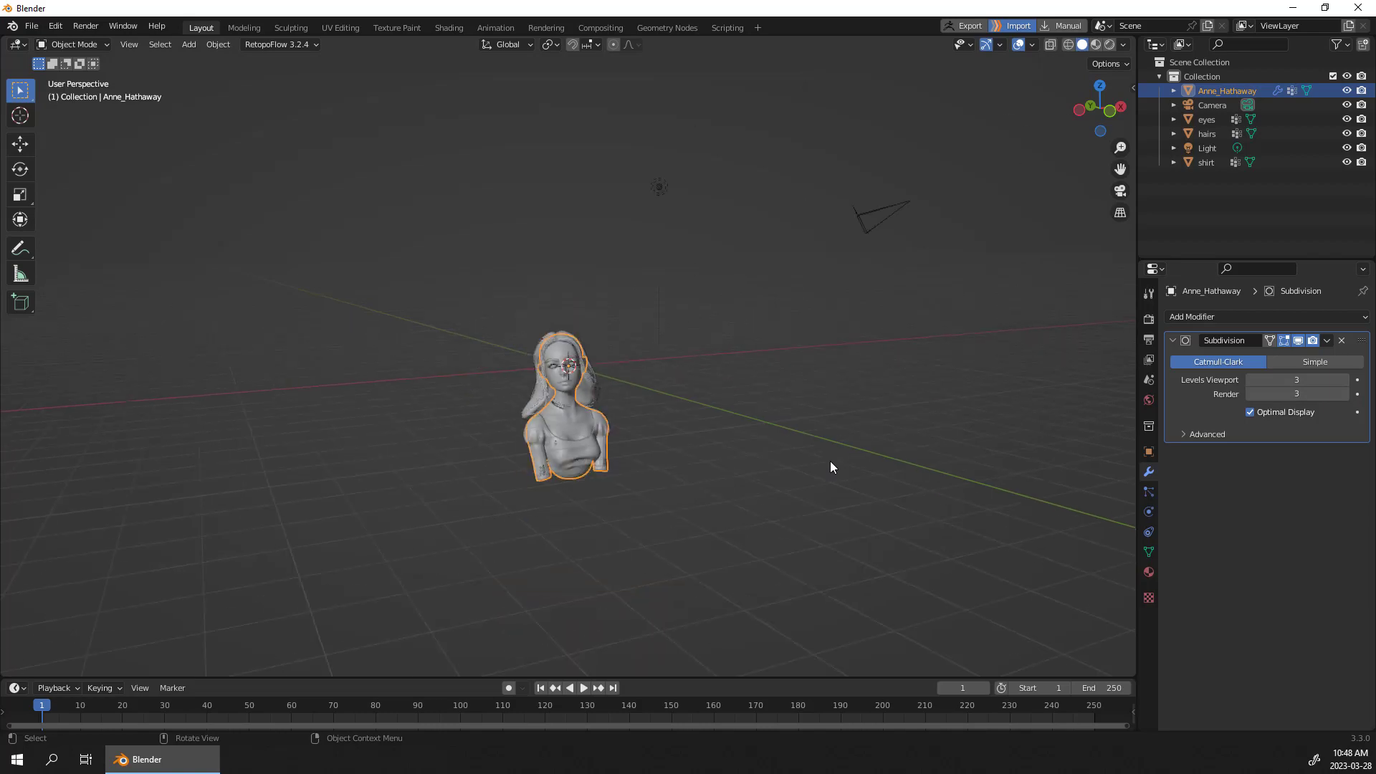
Move the light near the bust, to about X 0.59355 m, Y -2.8364 m, Z 1.5237 m
click(659, 188)
middle_drag(669, 315, 742, 393)
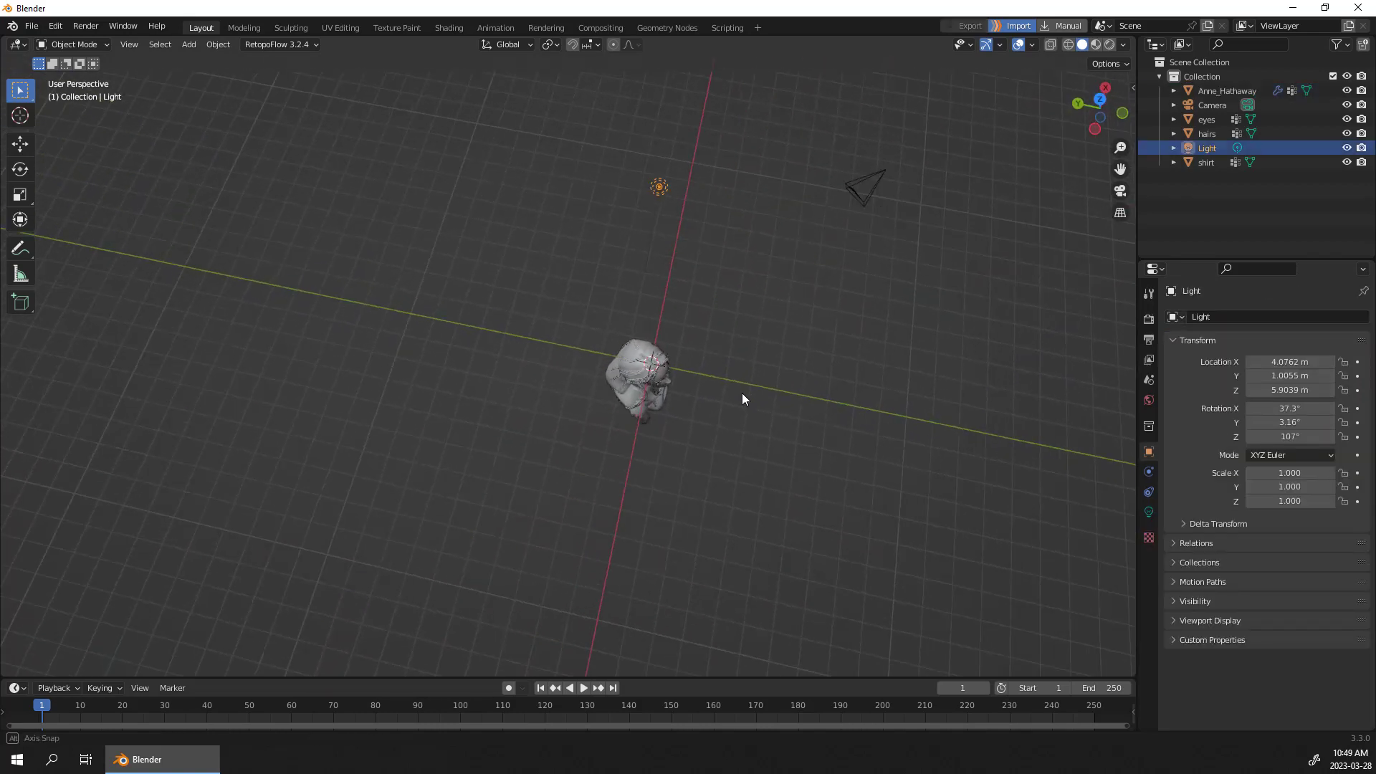
click(20, 145)
drag(608, 175, 717, 194)
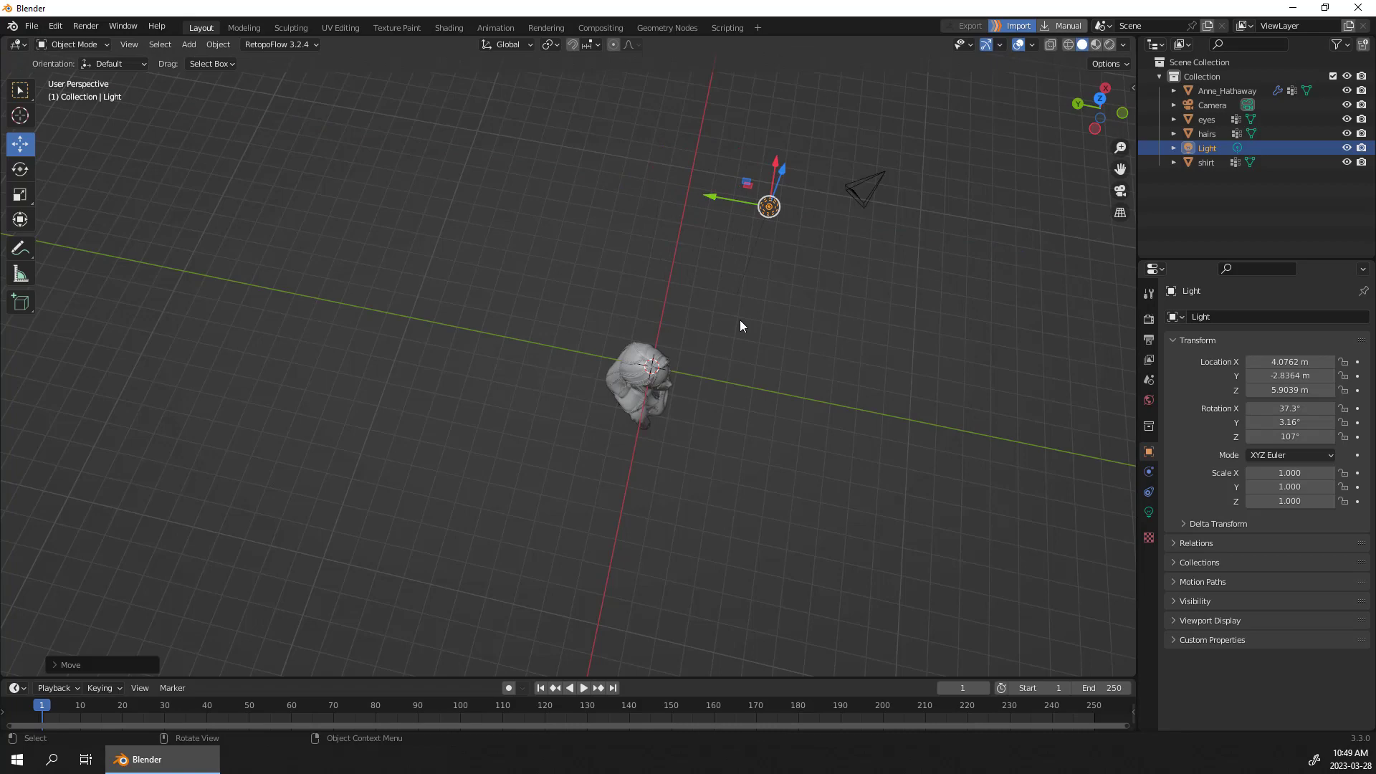
middle_drag(739, 326, 609, 259)
drag(800, 237, 656, 255)
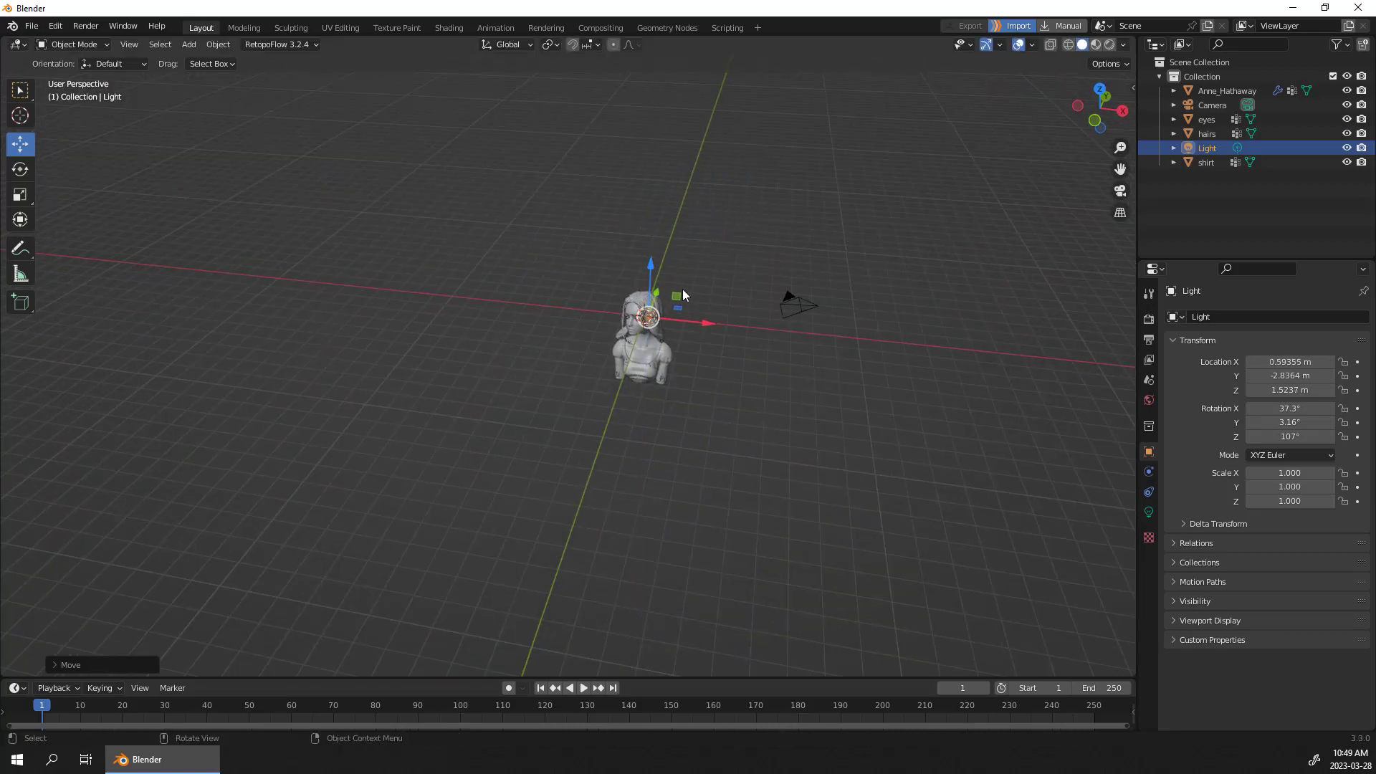
middle_drag(656, 254, 569, 373)
Divide the workspace into two side-by-side 3D viewports, both showing the bust and light
scroll(751, 316, up, 2)
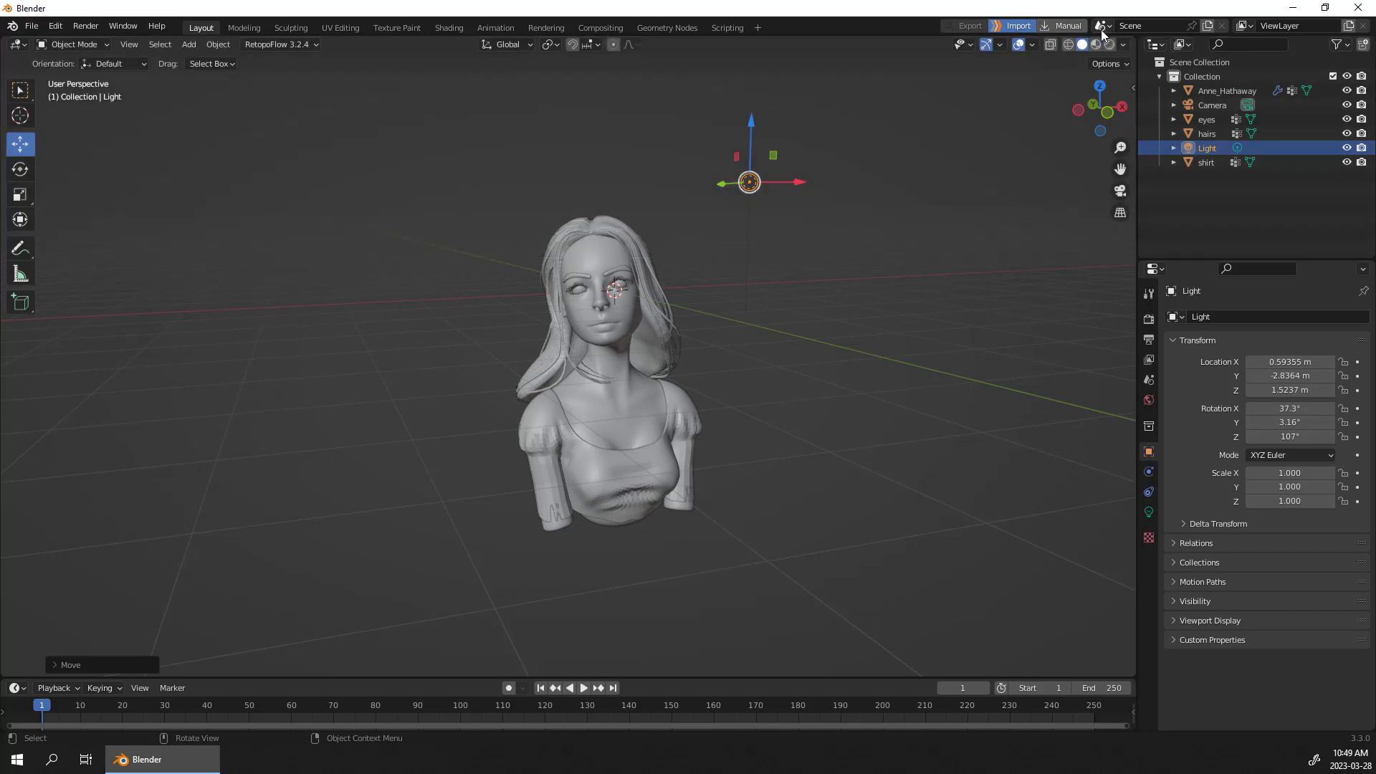
drag(1133, 35, 607, 51)
scroll(631, 45, up, 3)
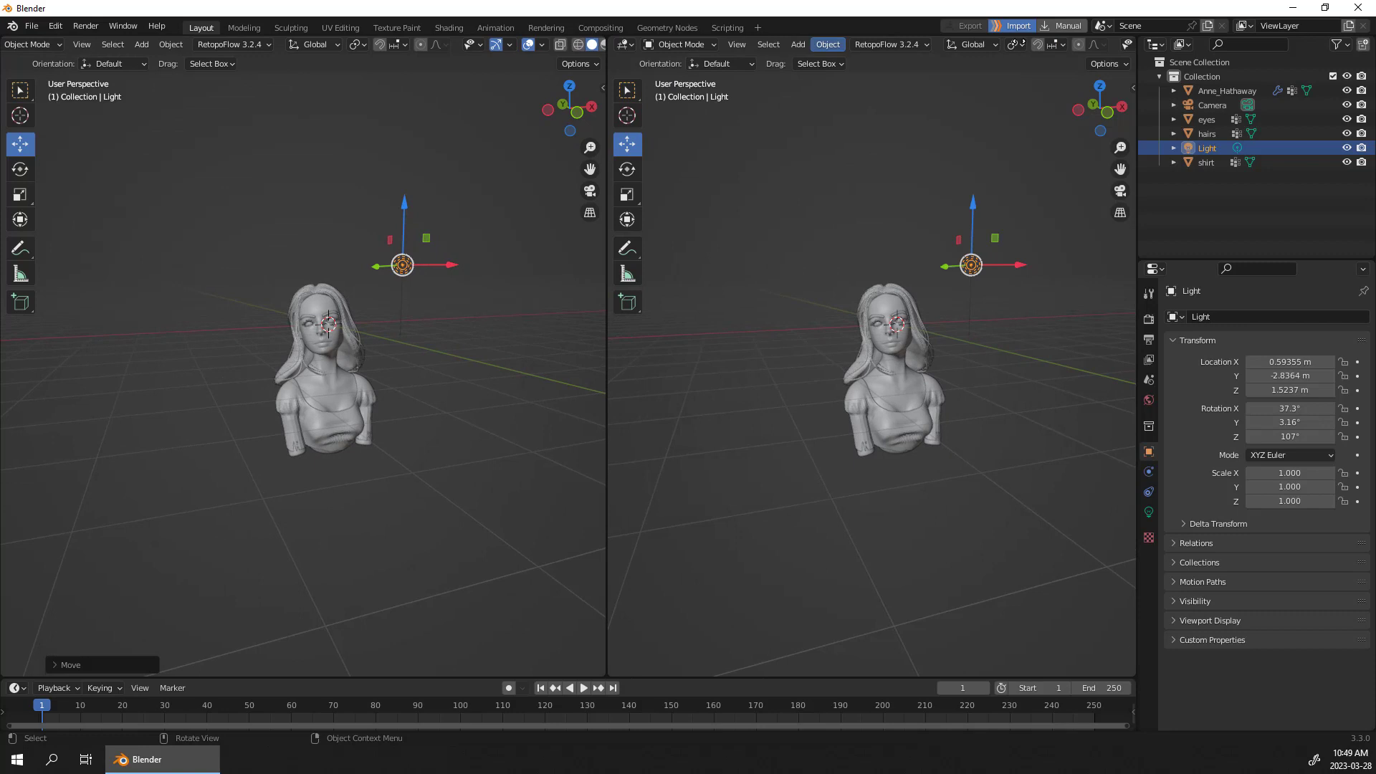
Make the right area a Shader Editor on the bust's body material and move Color Attribute up
click(622, 45)
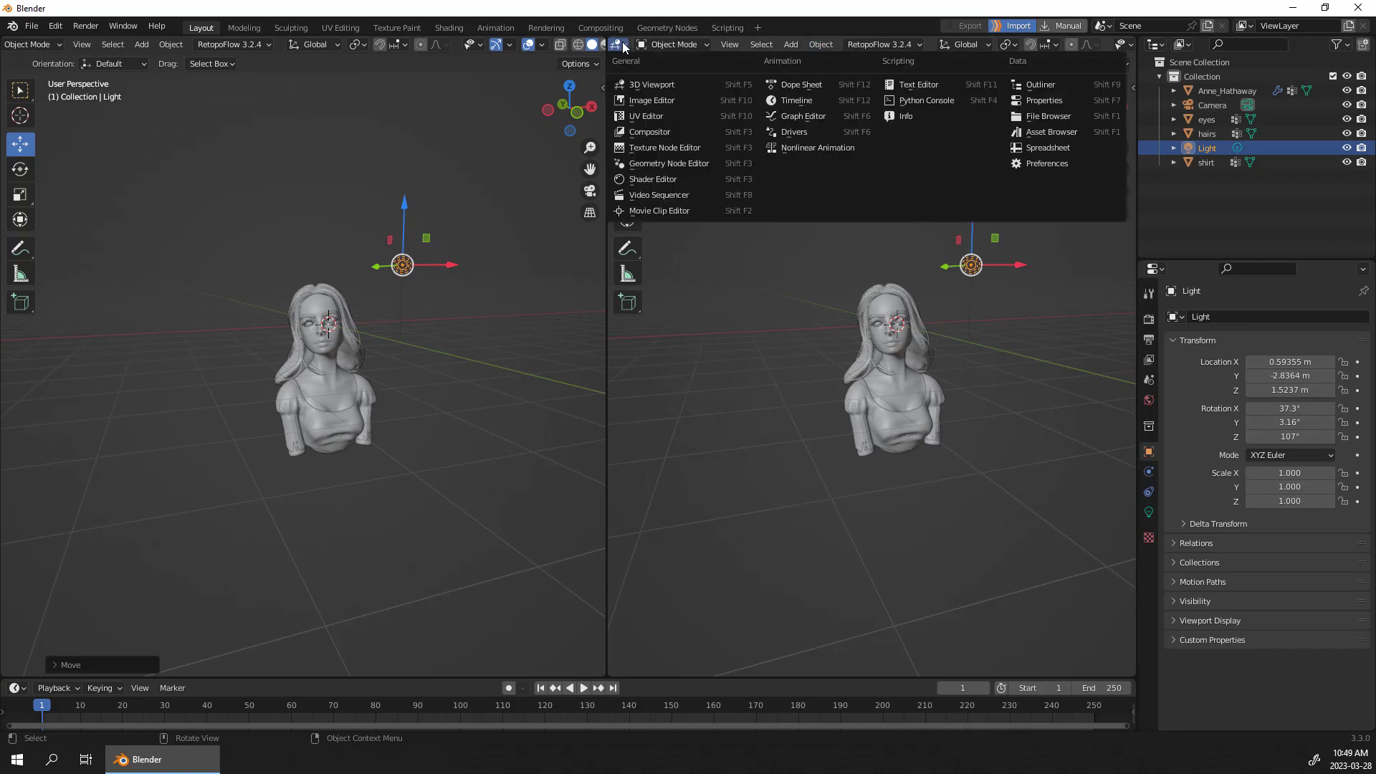
click(660, 178)
scroll(398, 353, up, 2)
scroll(398, 344, up, 3)
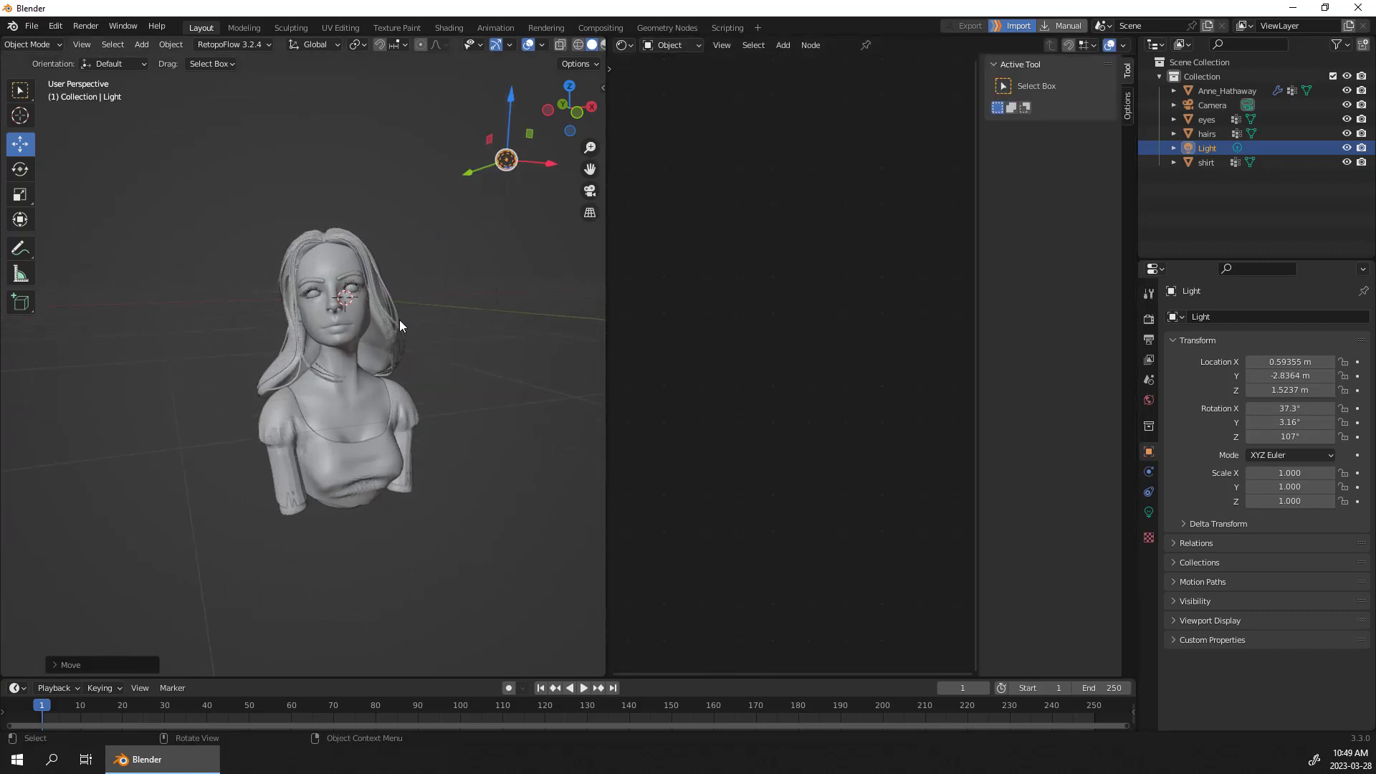
click(354, 316)
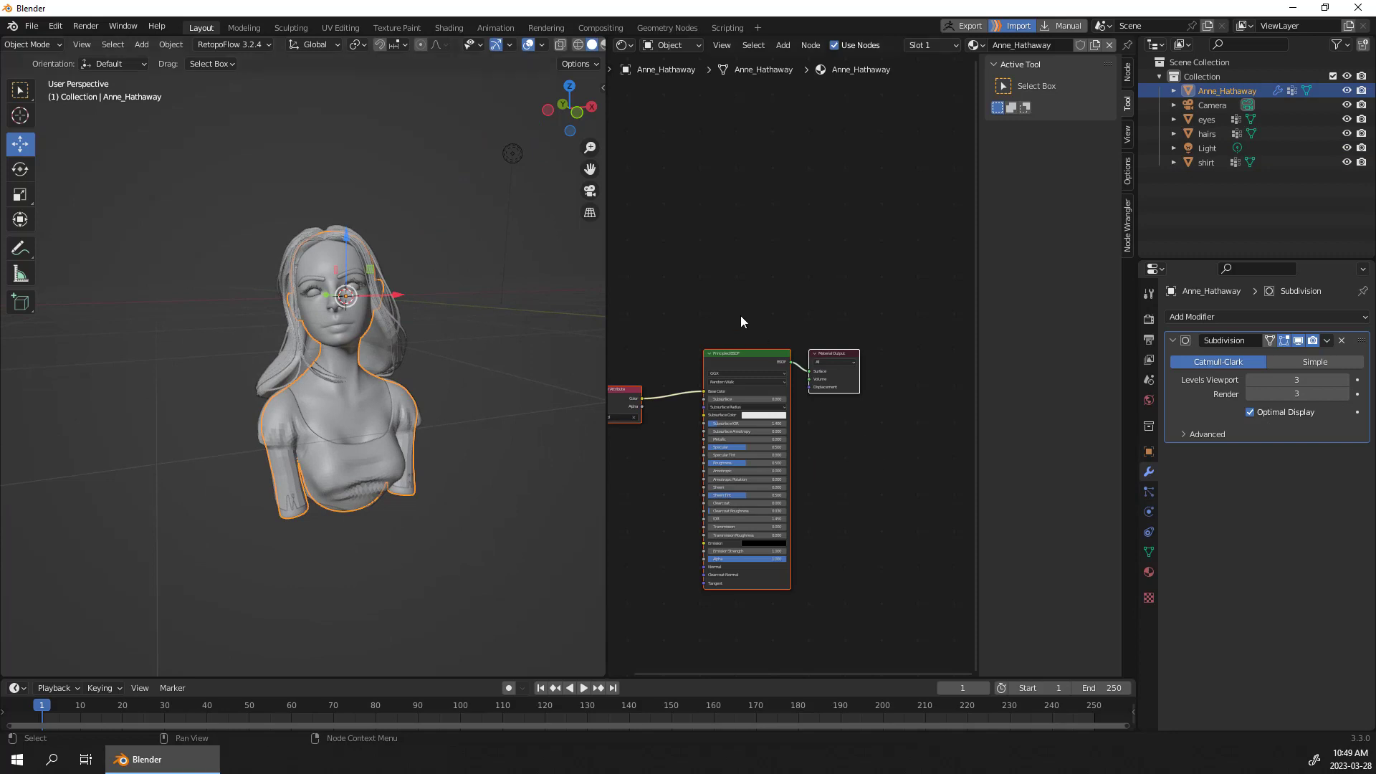
key(Home)
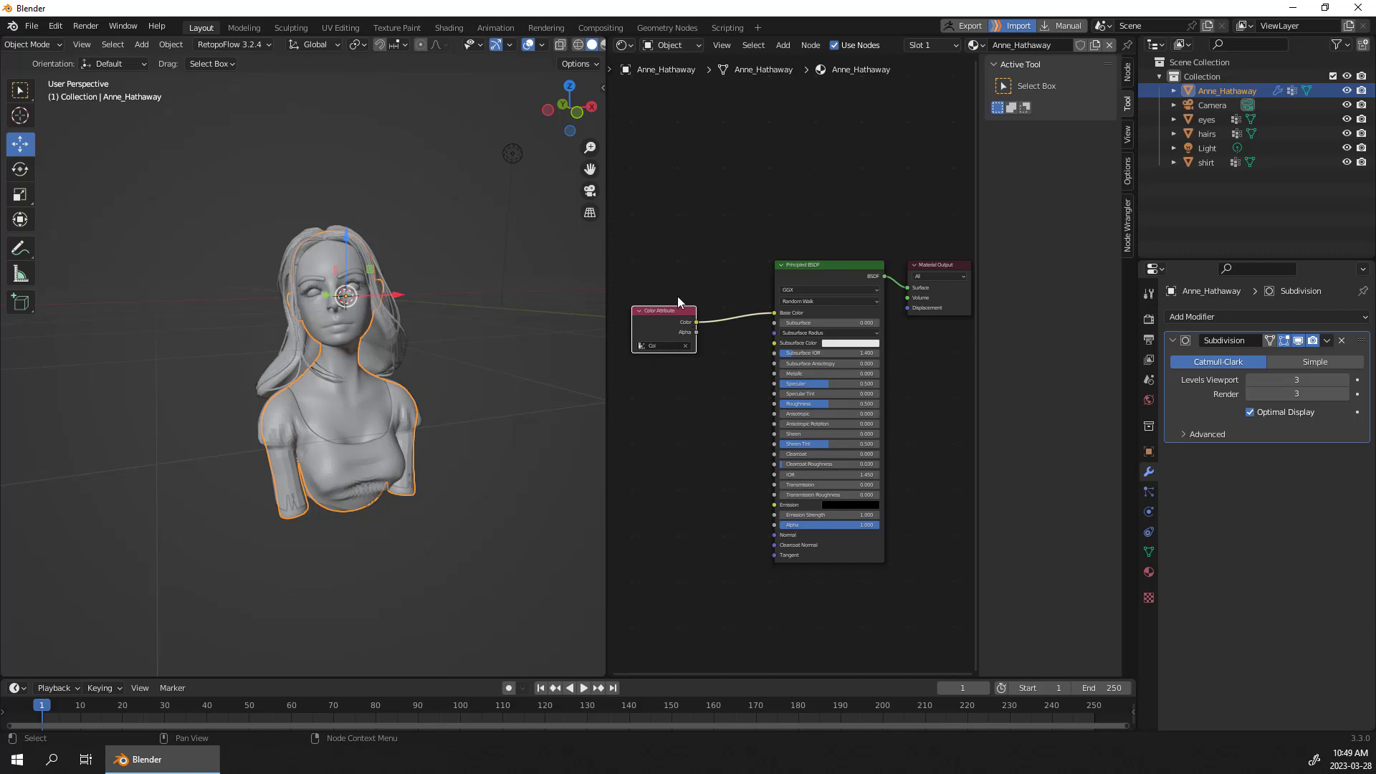
drag(662, 315, 672, 260)
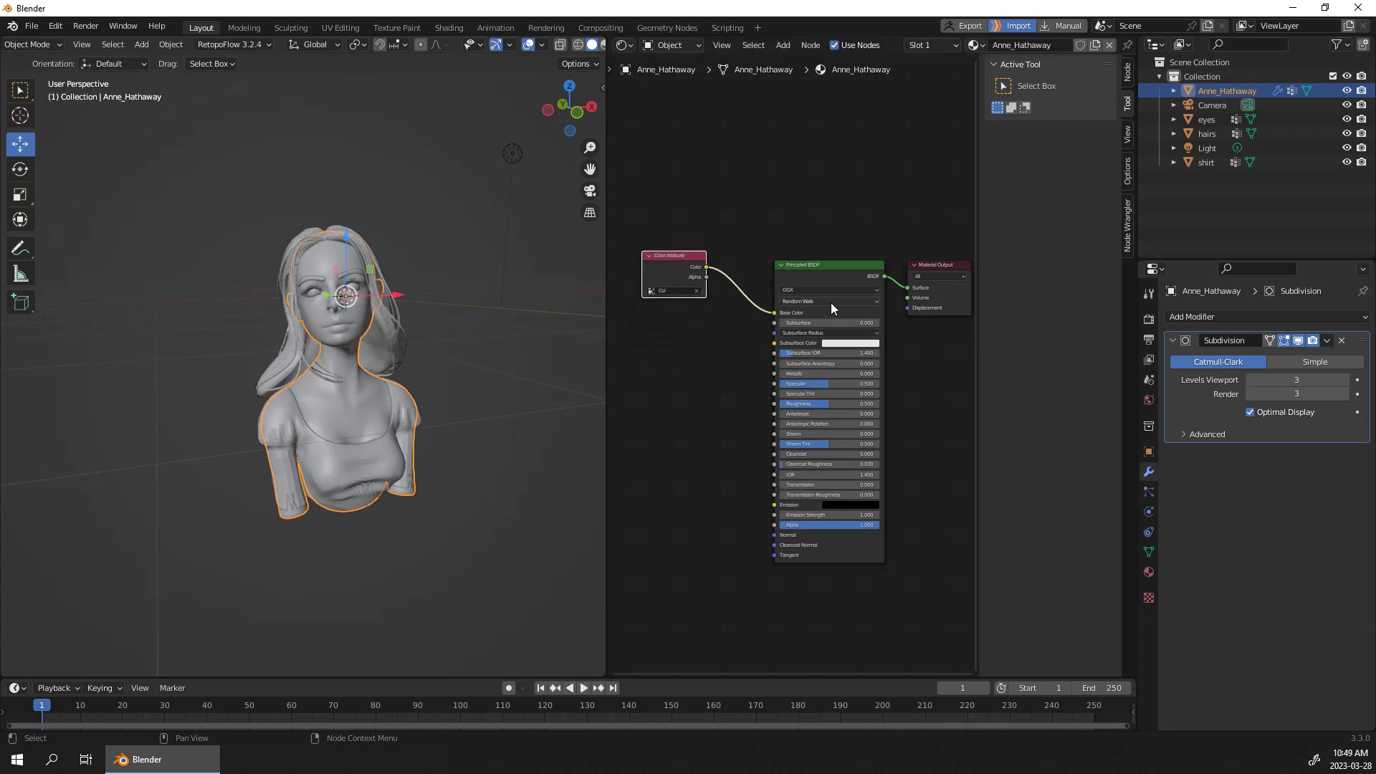
Set the render engine to Cycles with GPU Compute as the device
click(1149, 318)
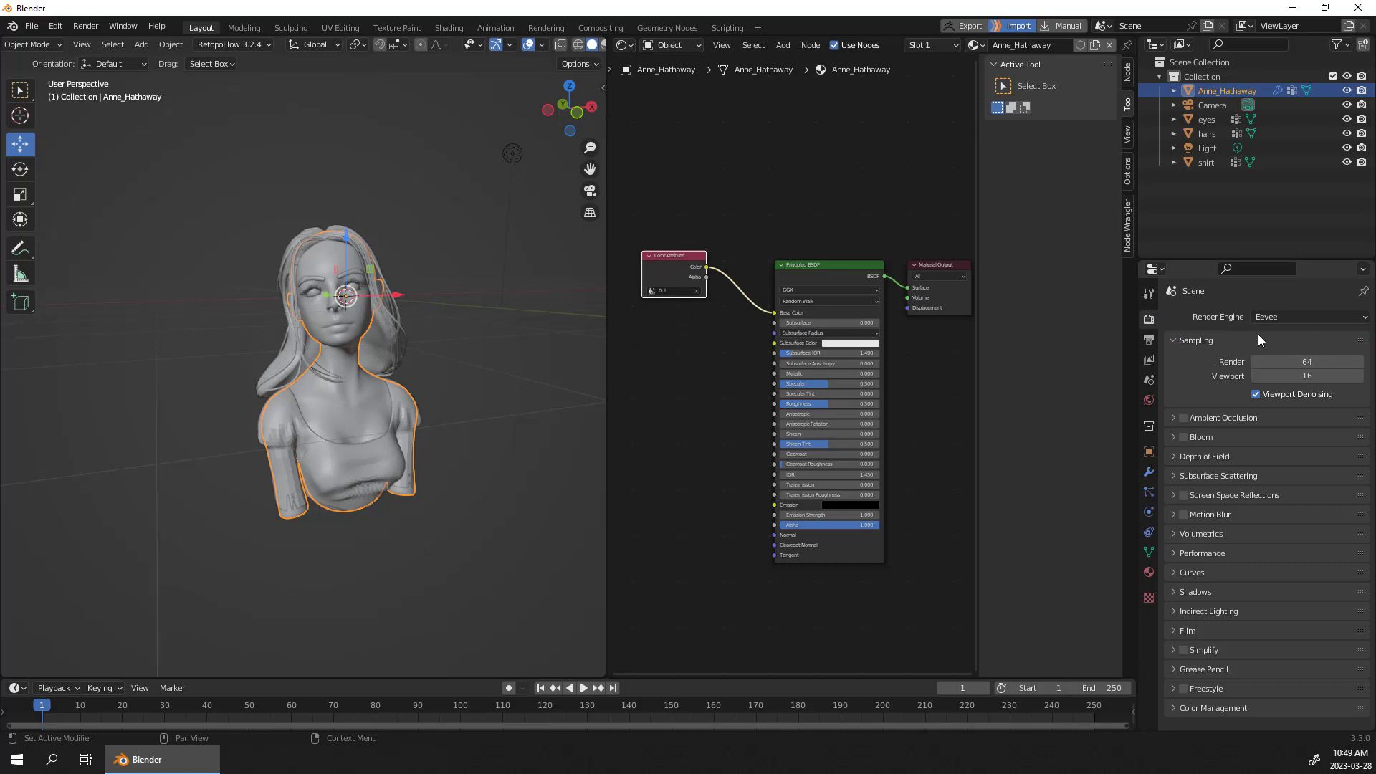
click(1293, 317)
click(1279, 365)
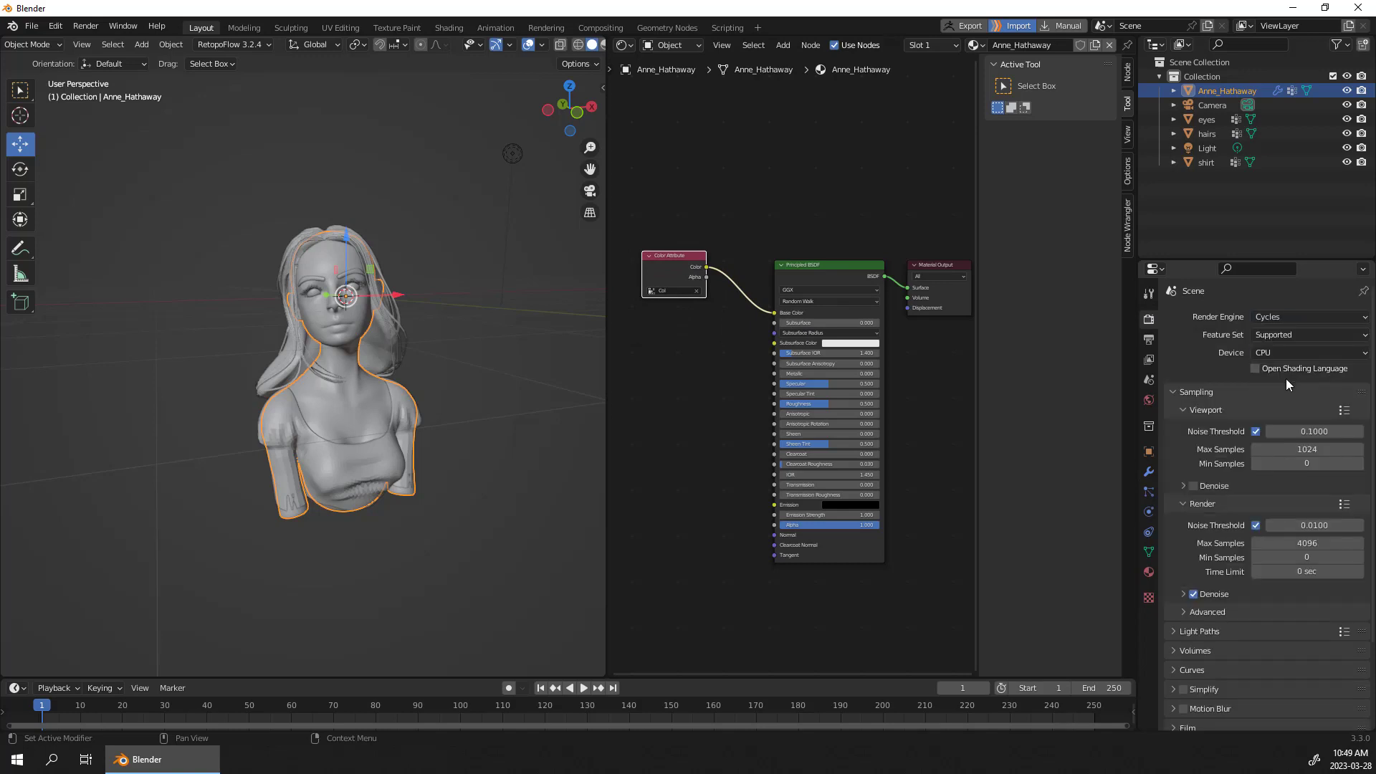
click(1288, 352)
click(1280, 384)
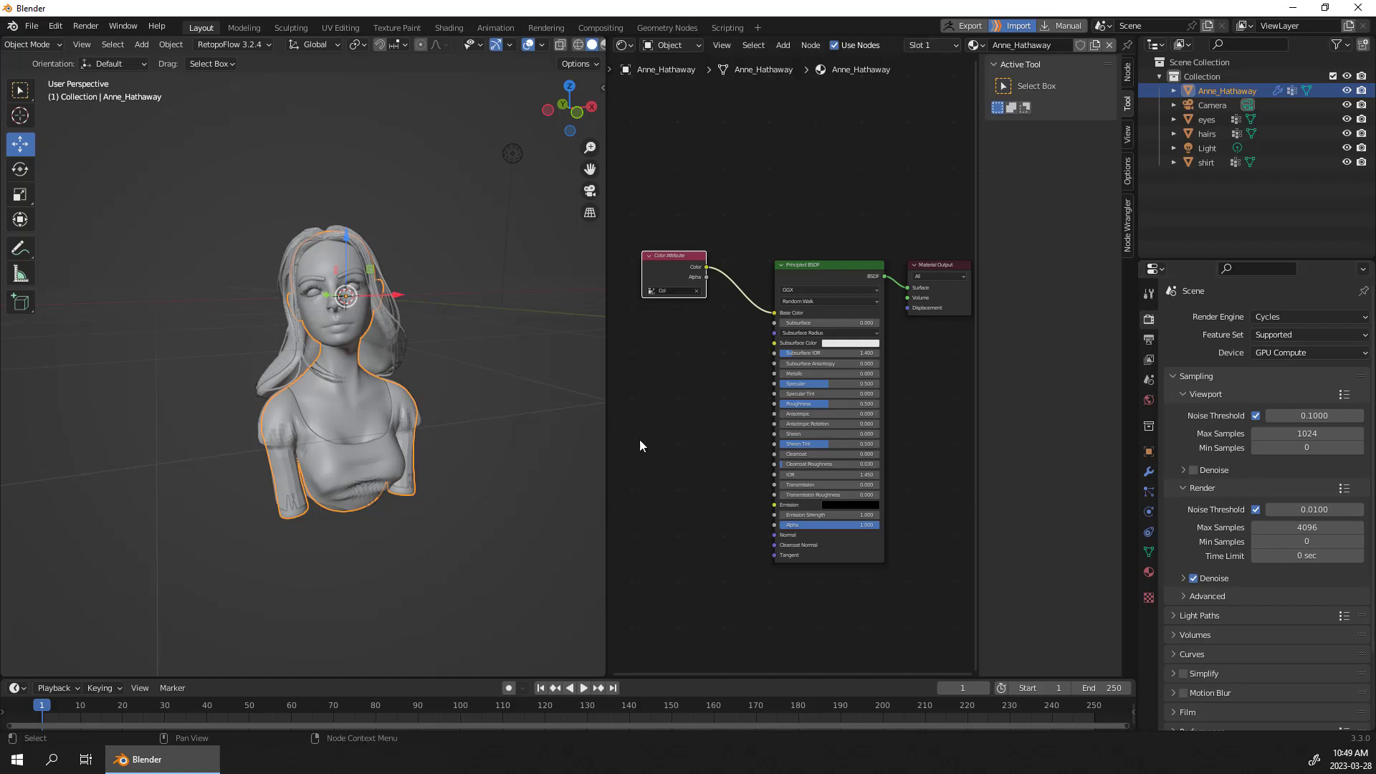
Preview the bust in rendered shading, set frame 0, and zoom onto the Principled BSDF node
middle_drag(349, 221, 421, 141)
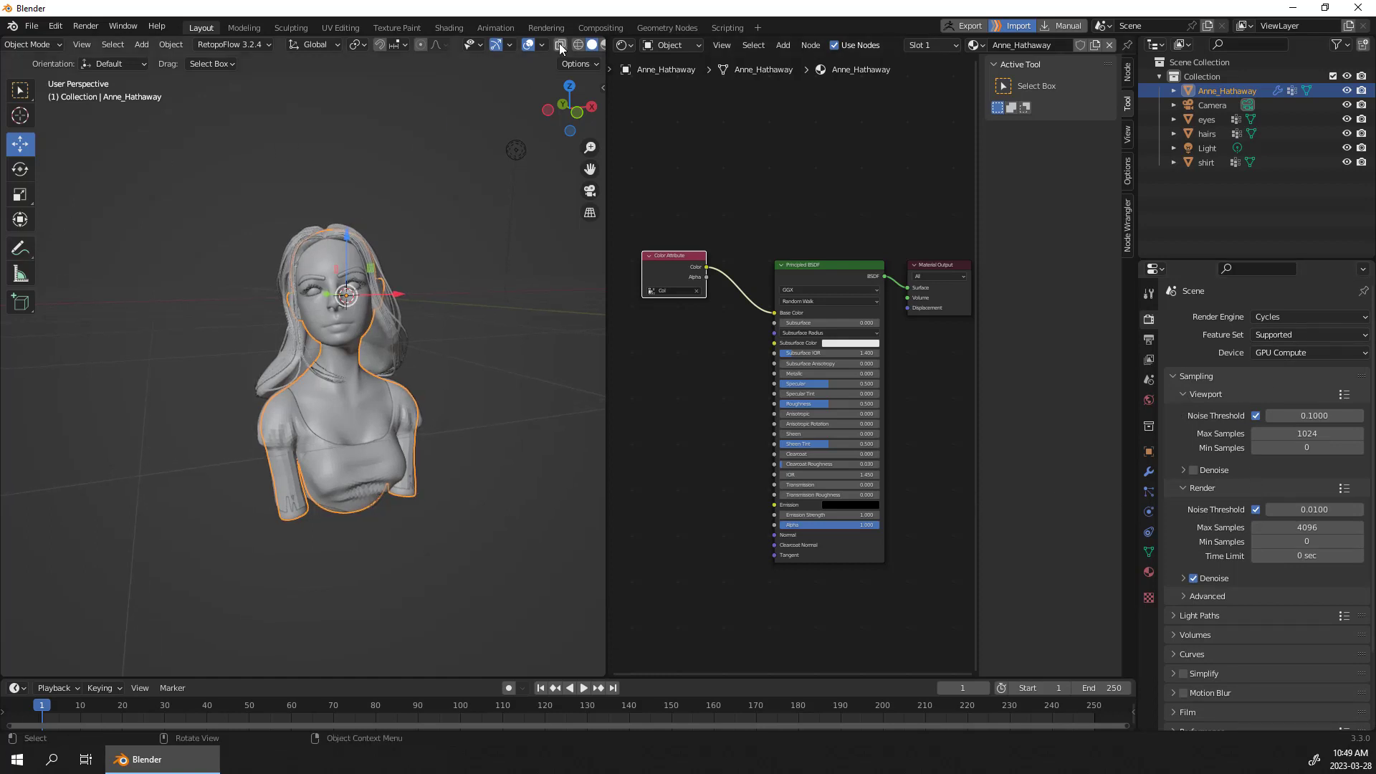
scroll(560, 48, down, 3)
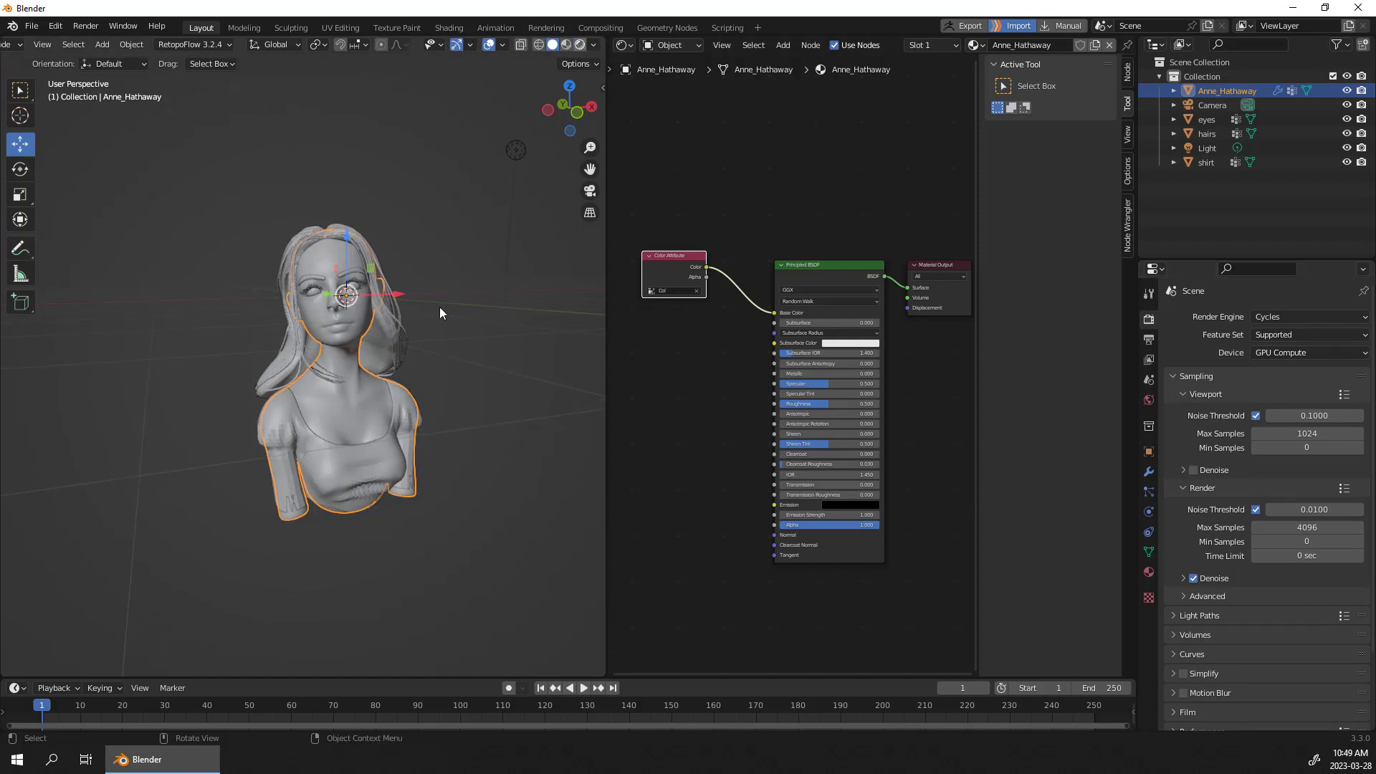
click(579, 45)
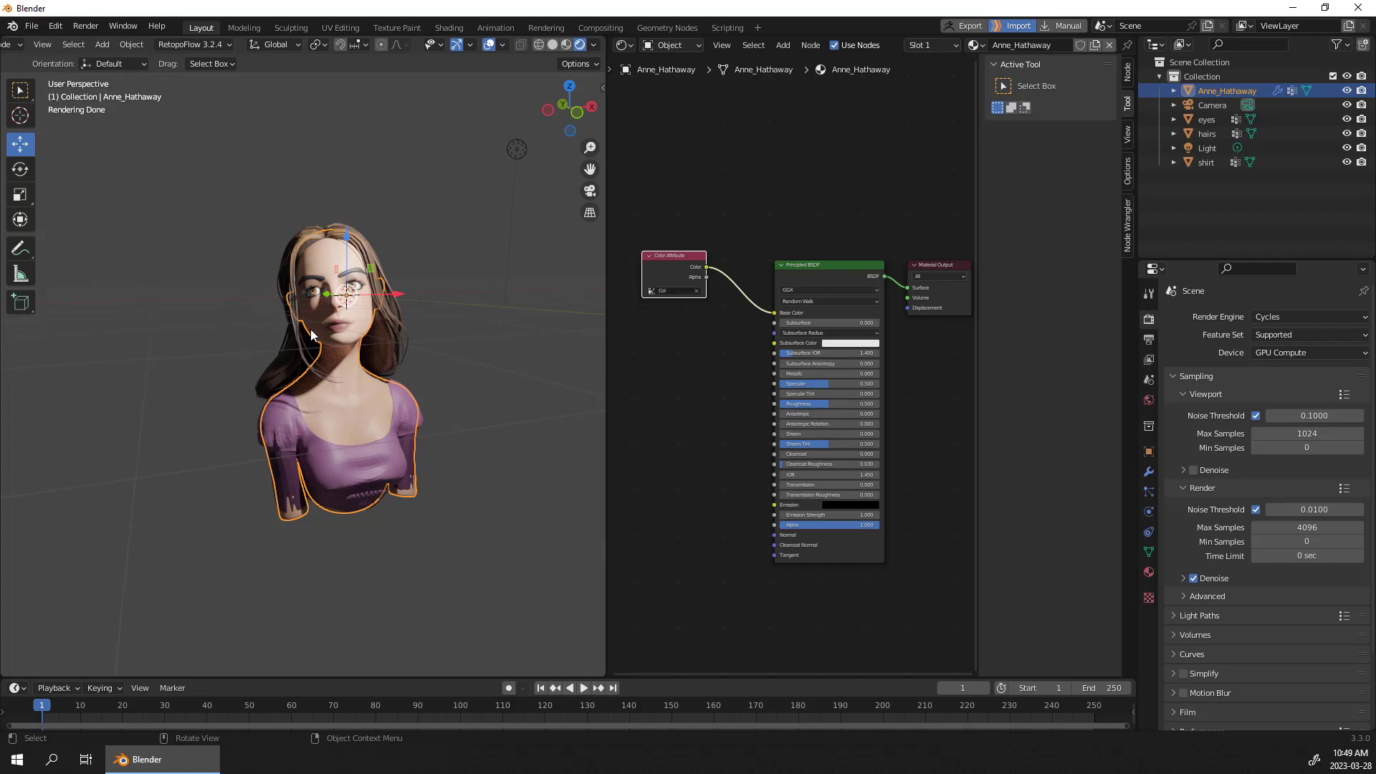
click(256, 341)
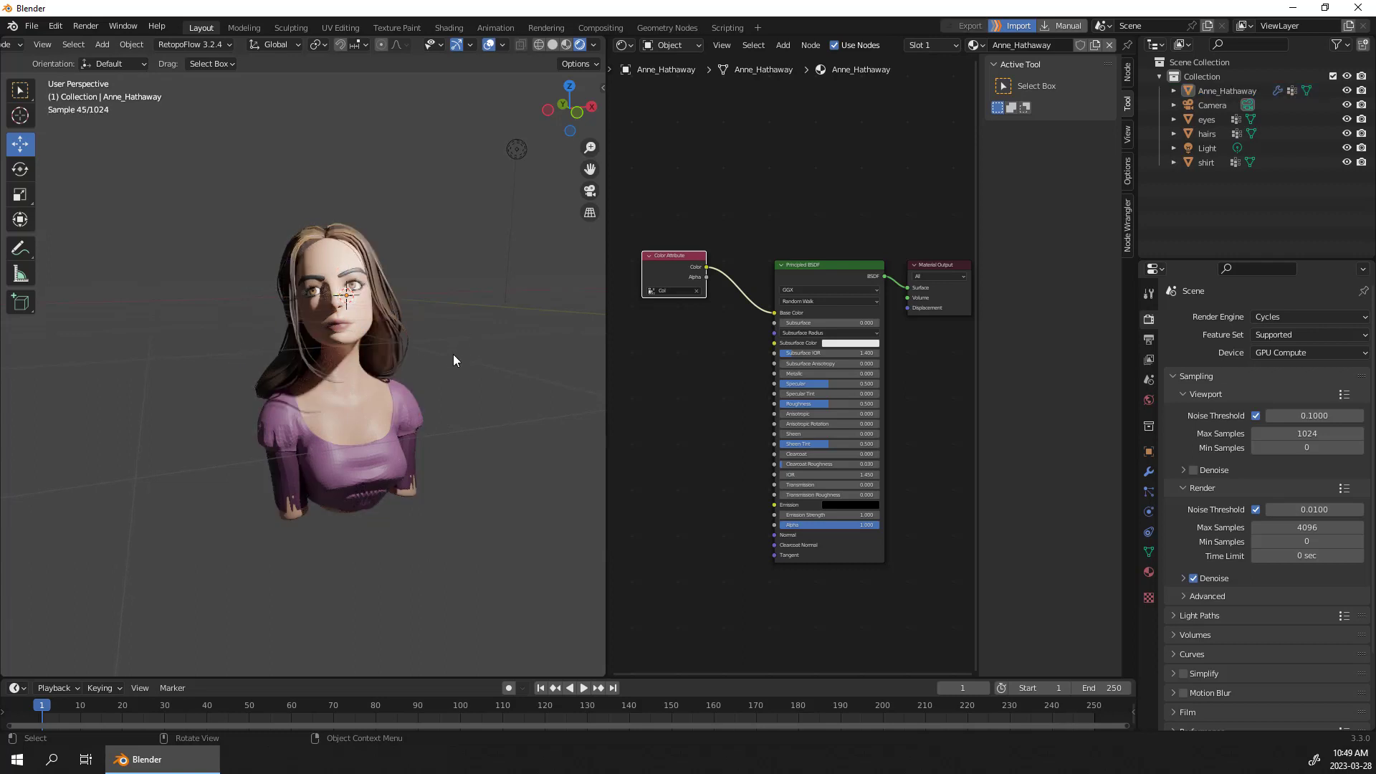
middle_drag(449, 307, 408, 295)
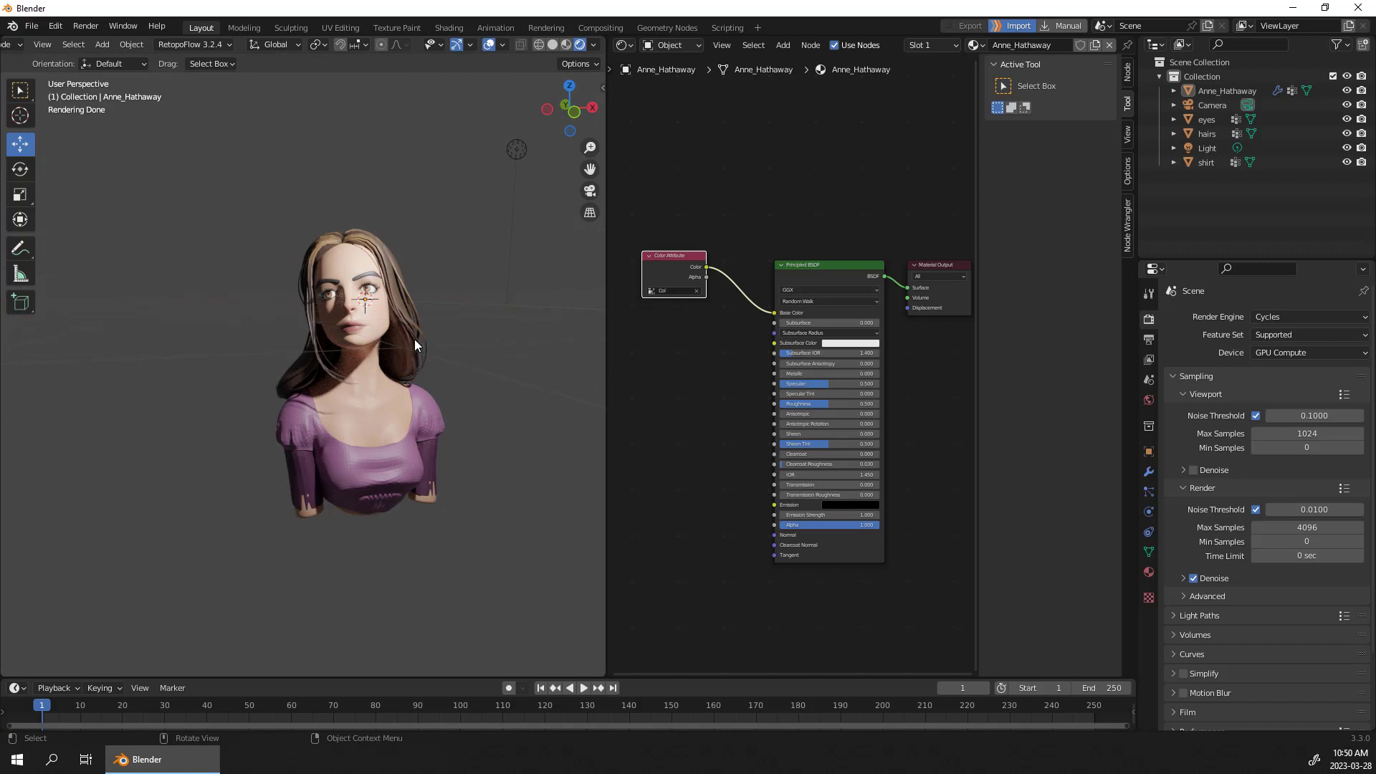
middle_drag(420, 311, 438, 270)
key(Left)
scroll(737, 462, up, 4)
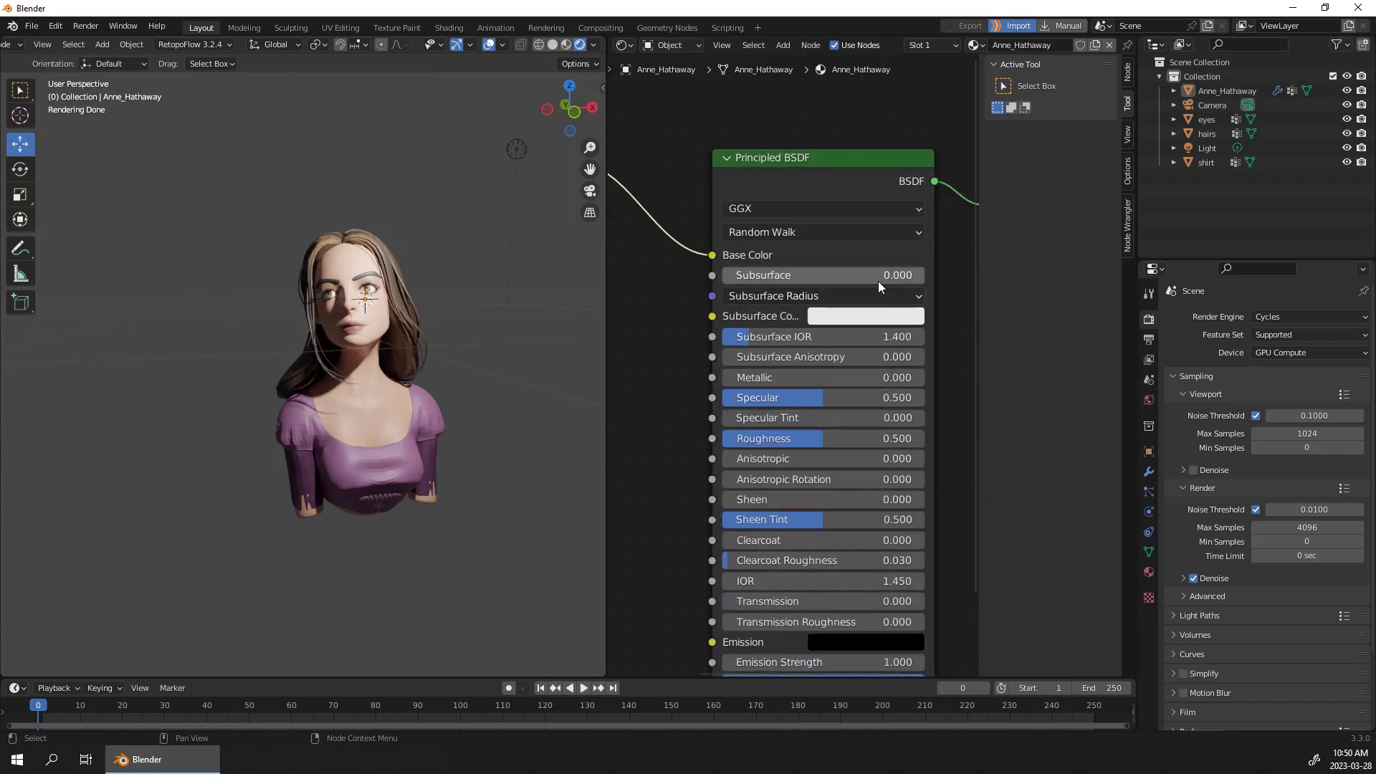
Set the Principled BSDF Subsurface to 0.1 with a red Subsurface Color
click(878, 282)
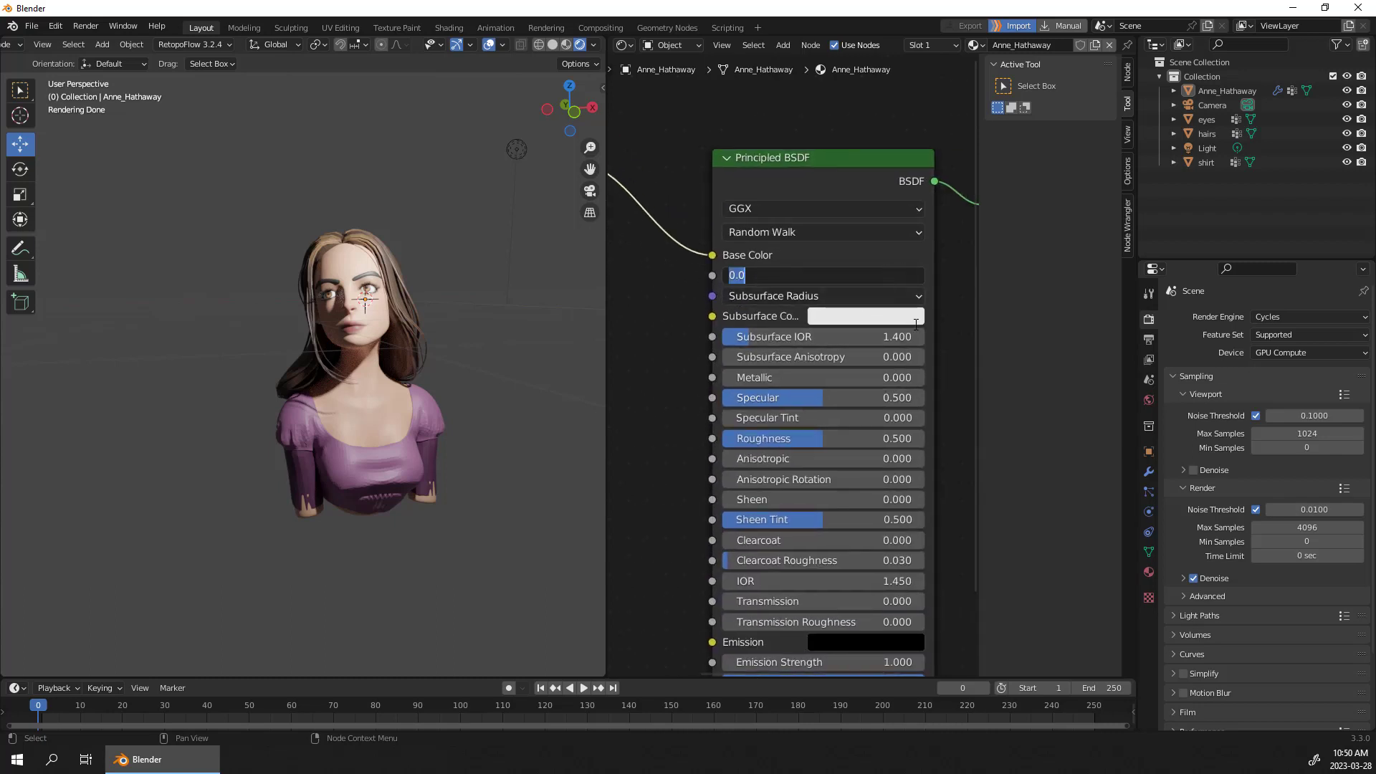
text(0.1)
key(Return)
click(879, 319)
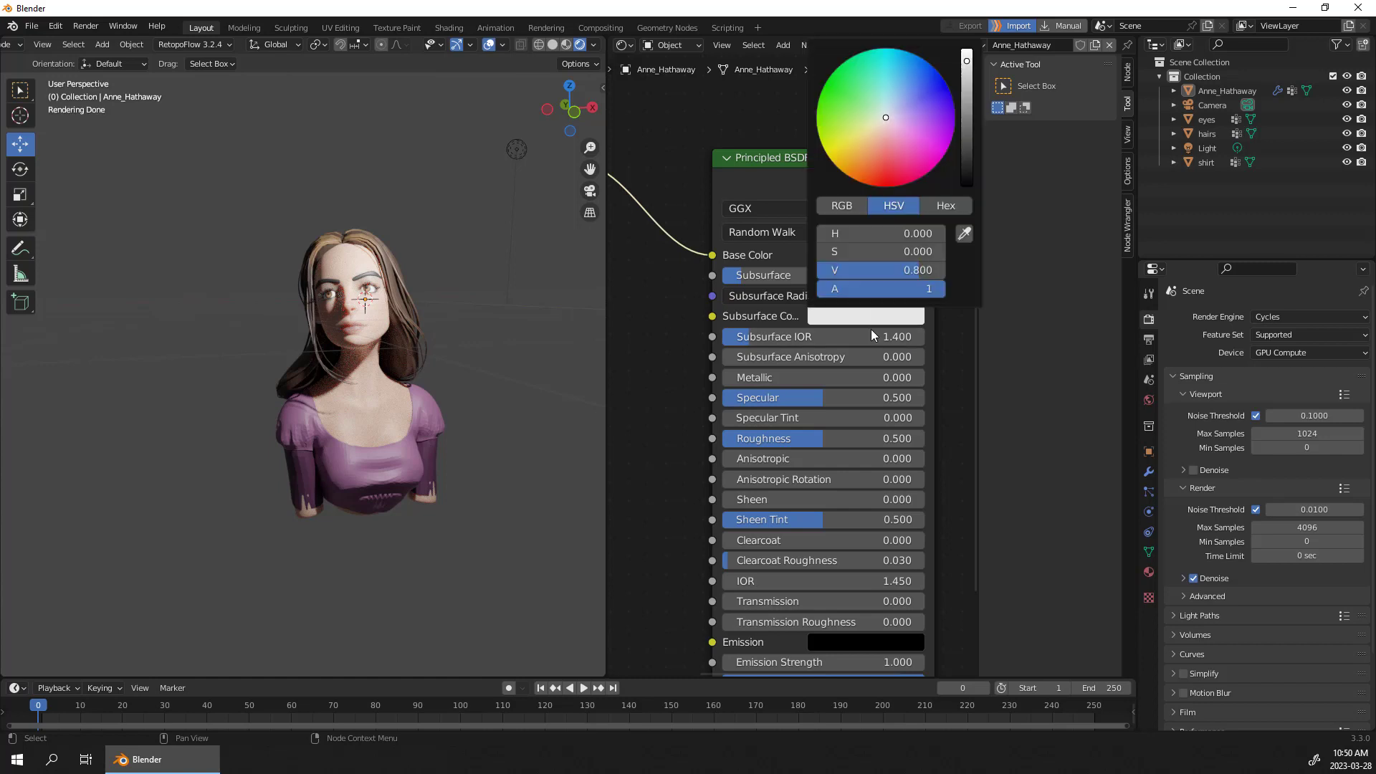
drag(902, 171, 906, 182)
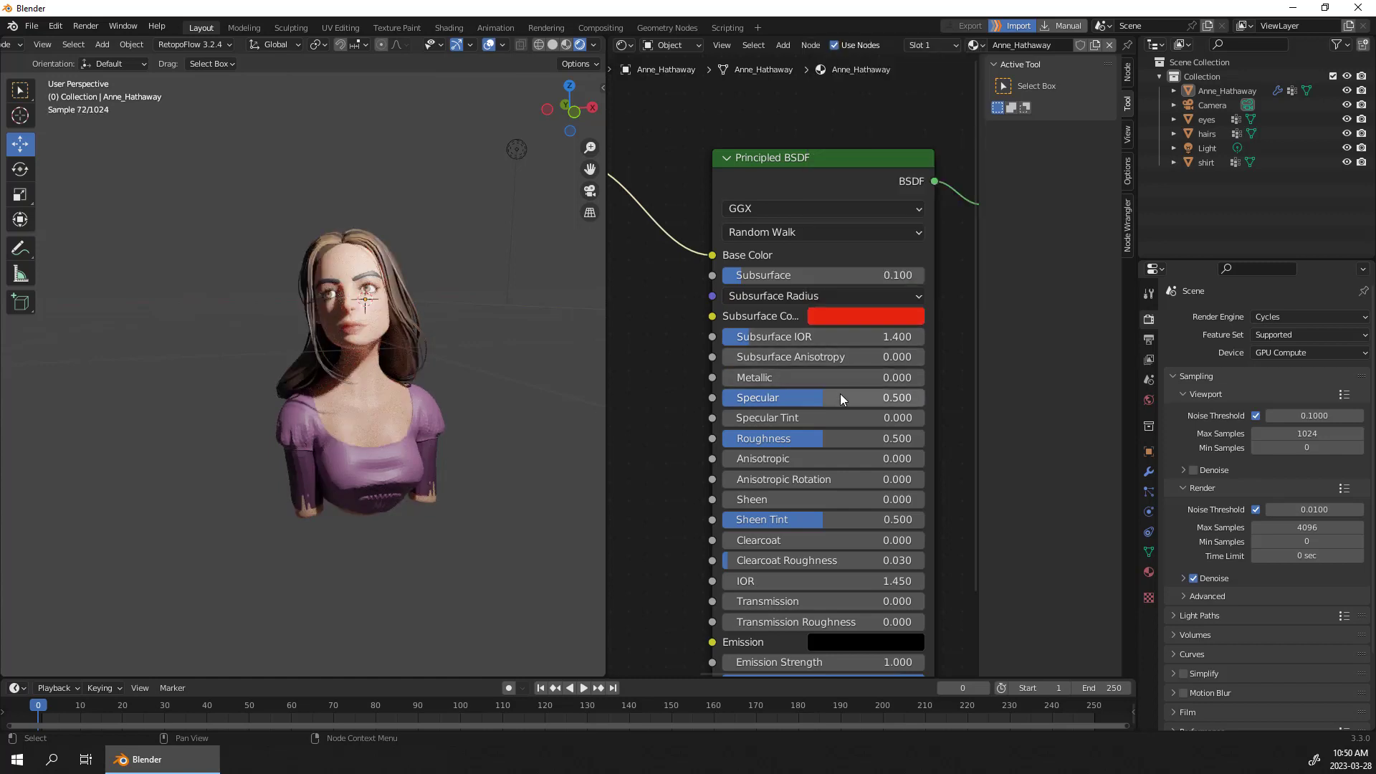
Set Roughness 0.6, Sheen 0.5 and Clearcoat Roughness 0.35 on the skin shader
click(824, 439)
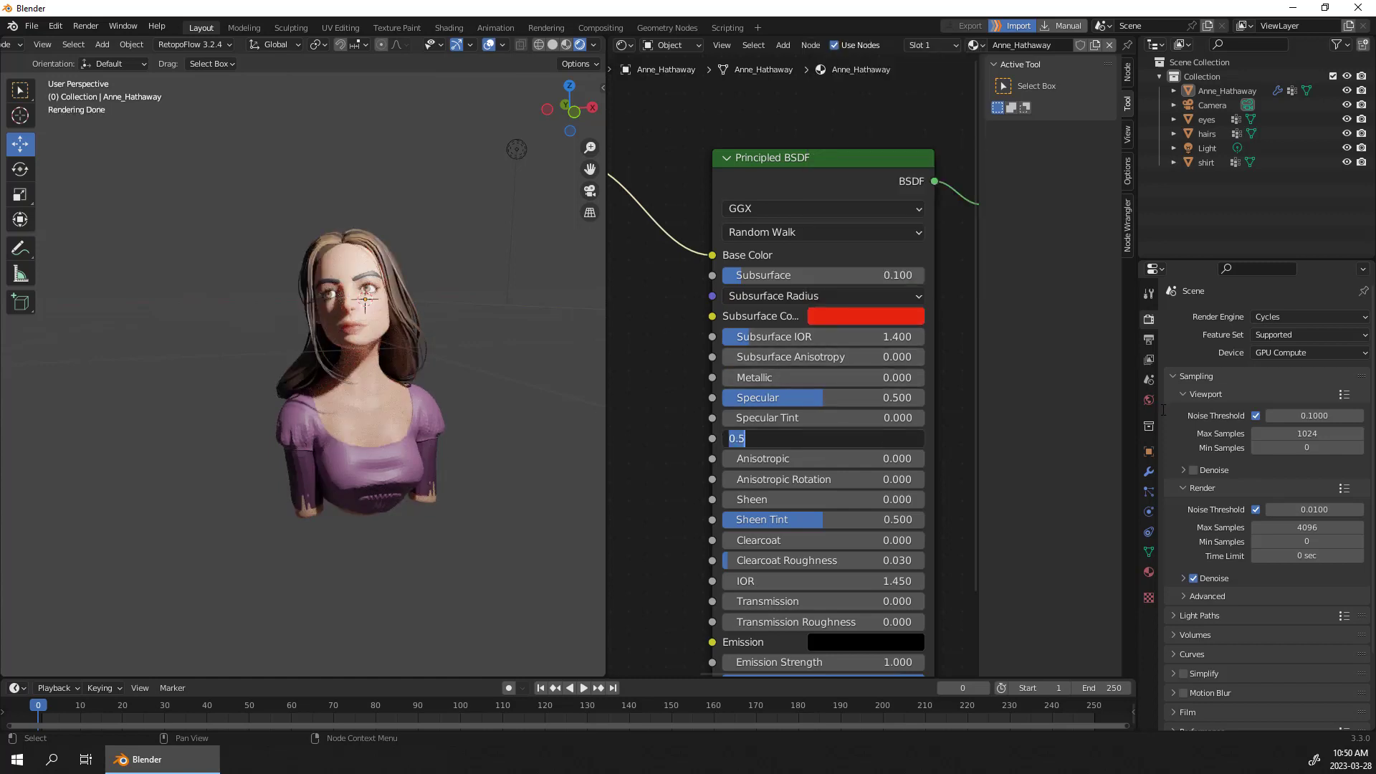
text(0.6)
key(Return)
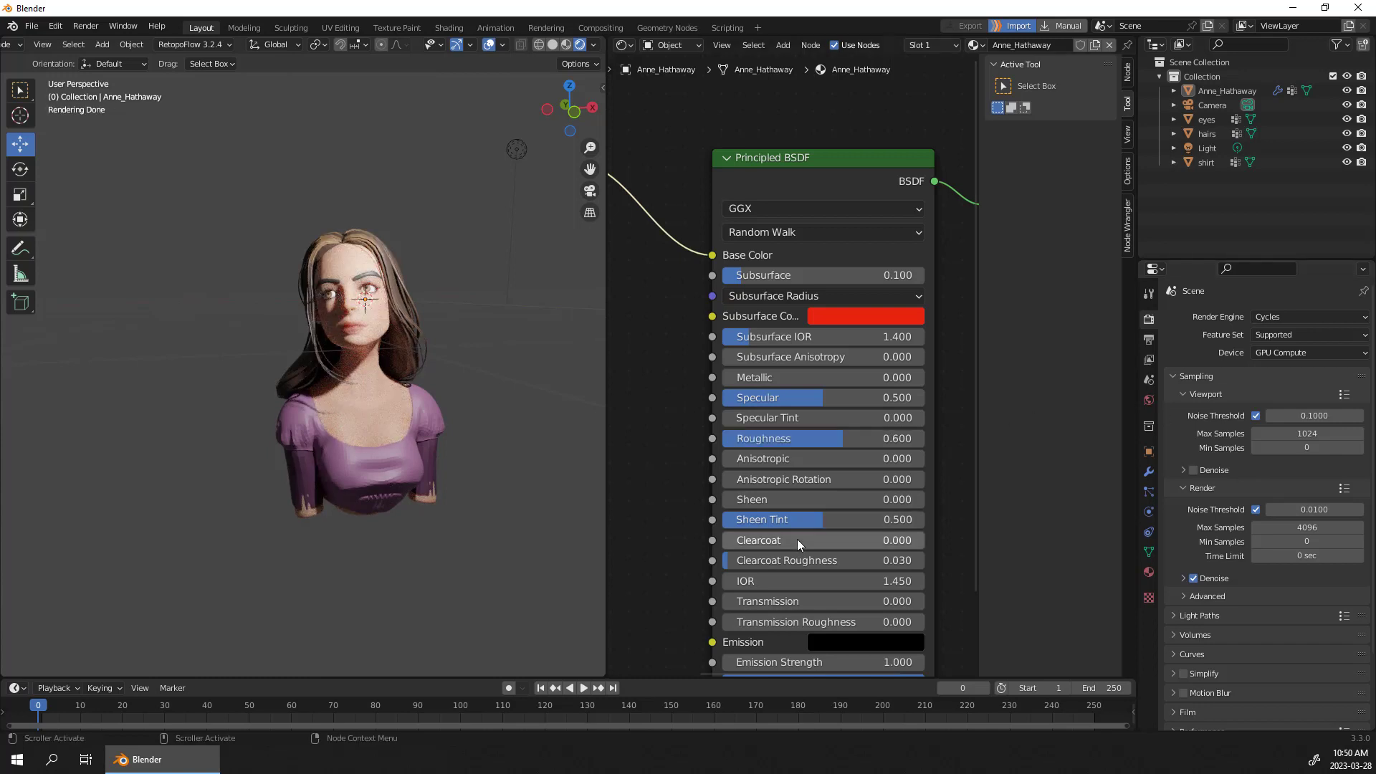
click(803, 500)
text(0.5)
key(Return)
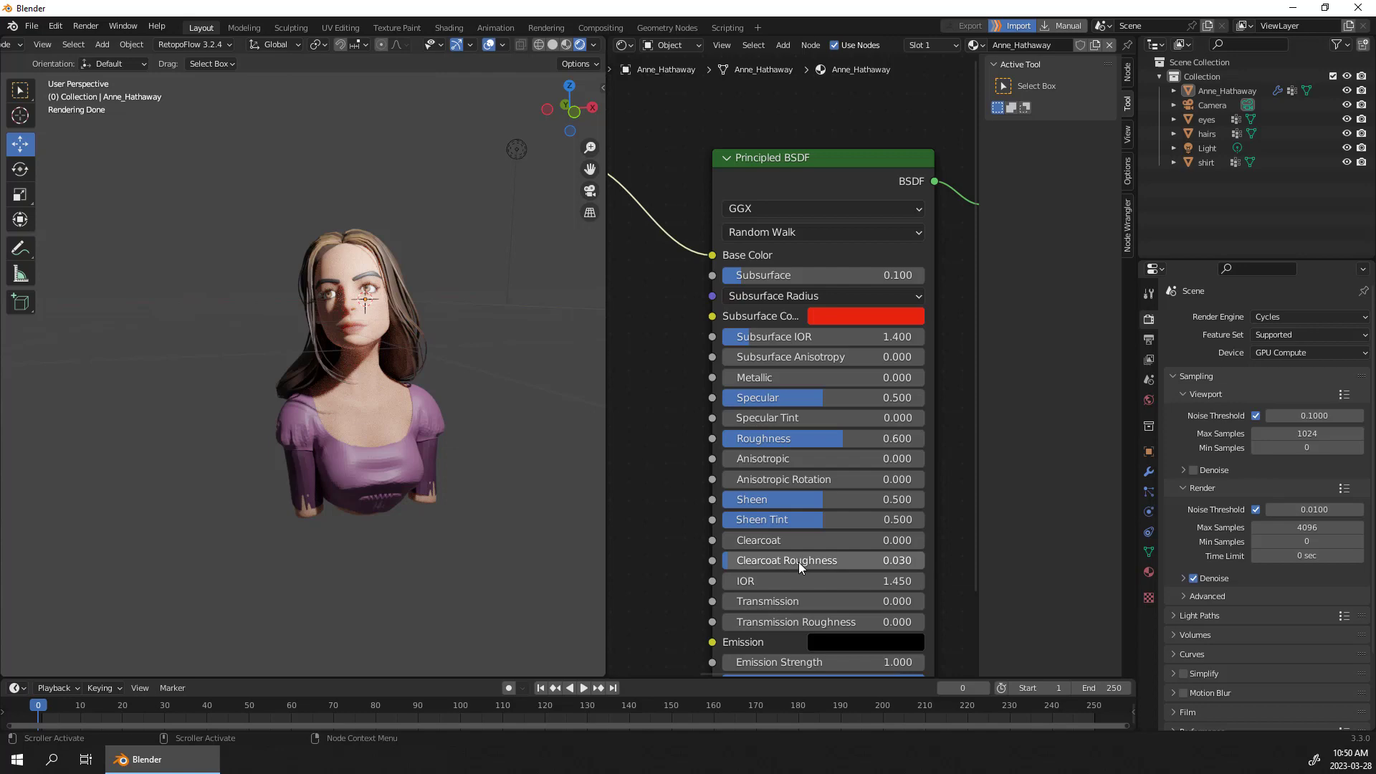
click(831, 563)
text(0.35)
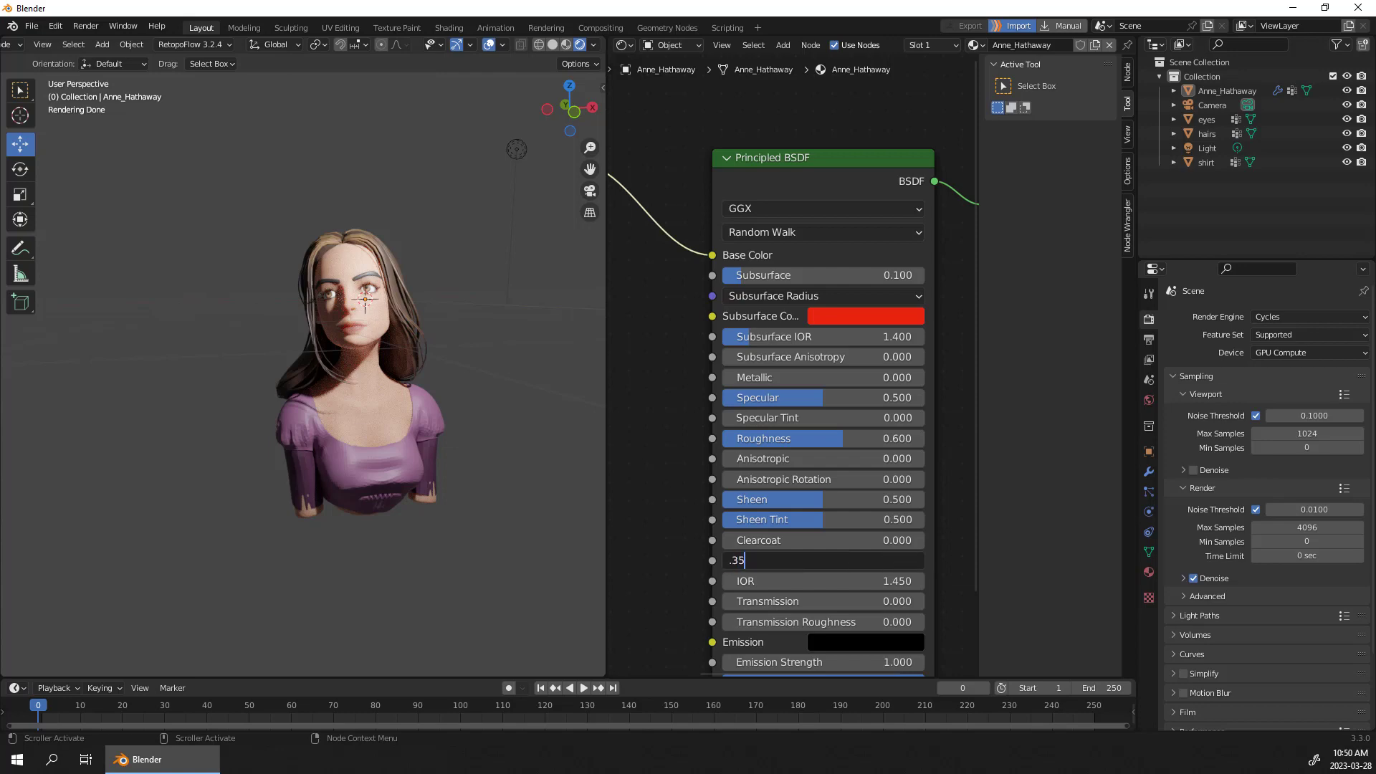
key(Return)
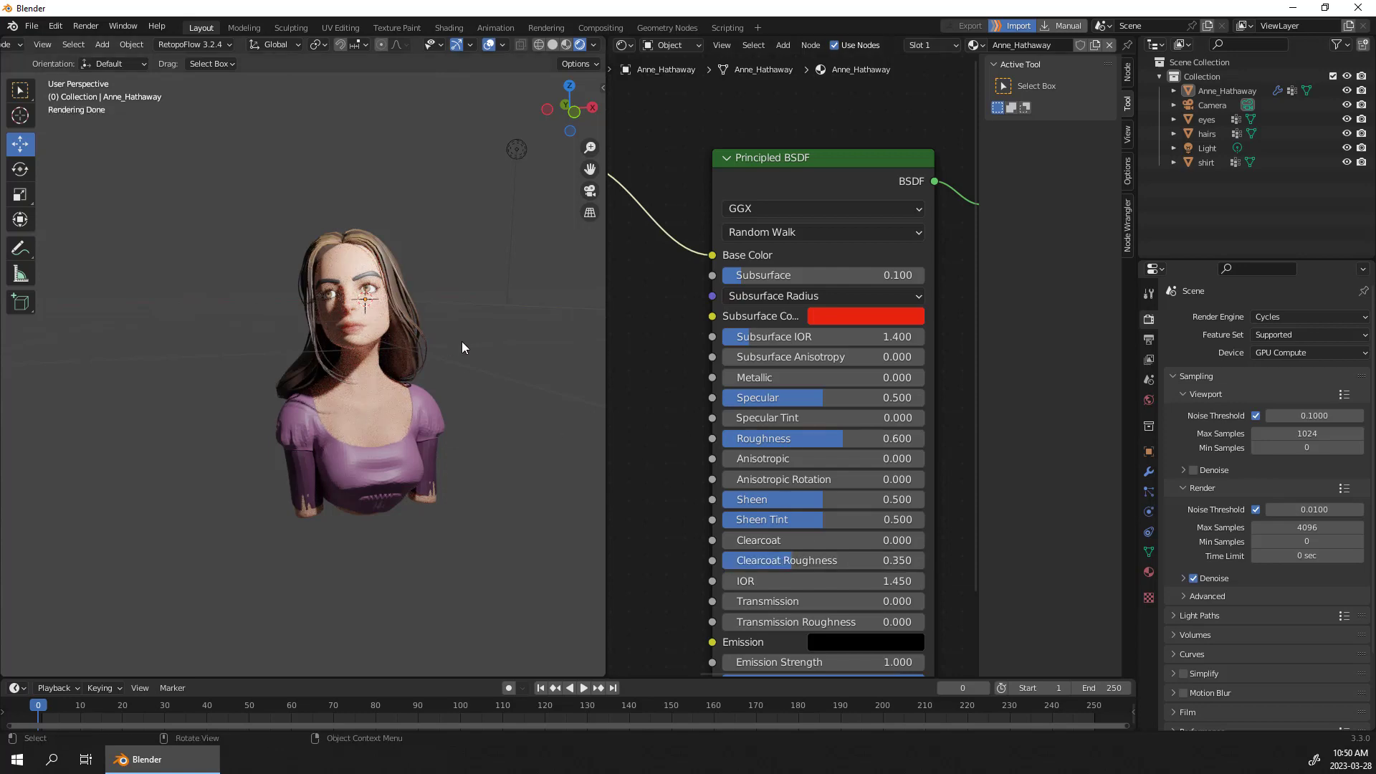
middle_drag(463, 339, 423, 351)
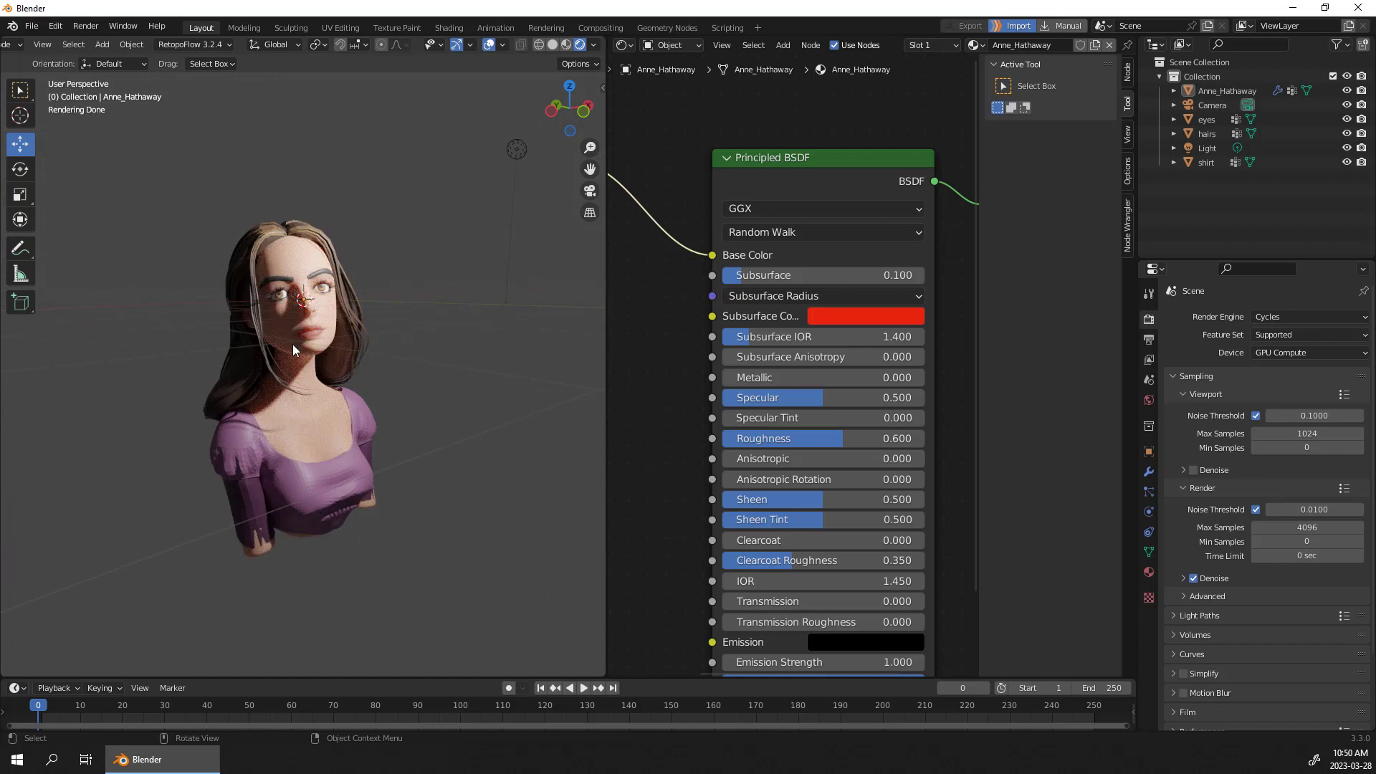
click(311, 368)
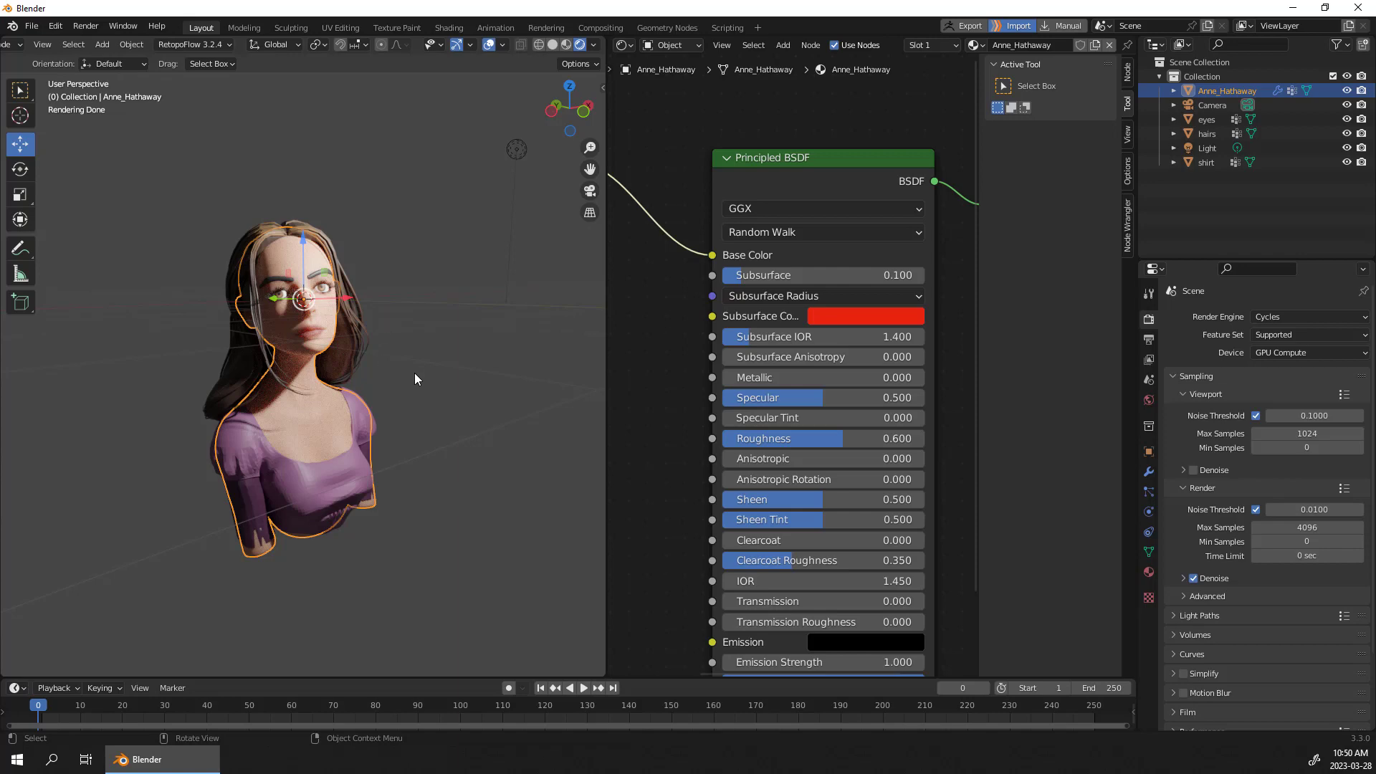
middle_drag(414, 378, 378, 390)
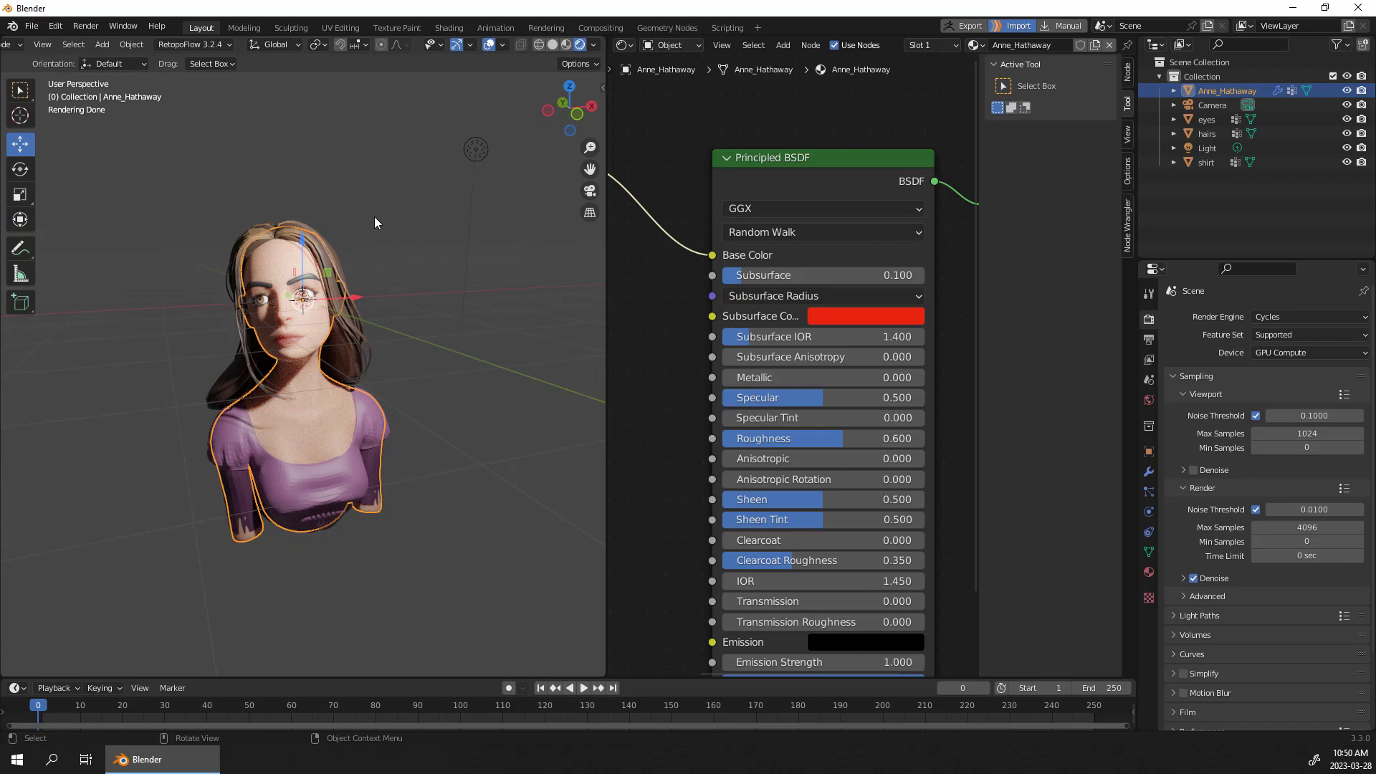
key(alt+a)
click(279, 412)
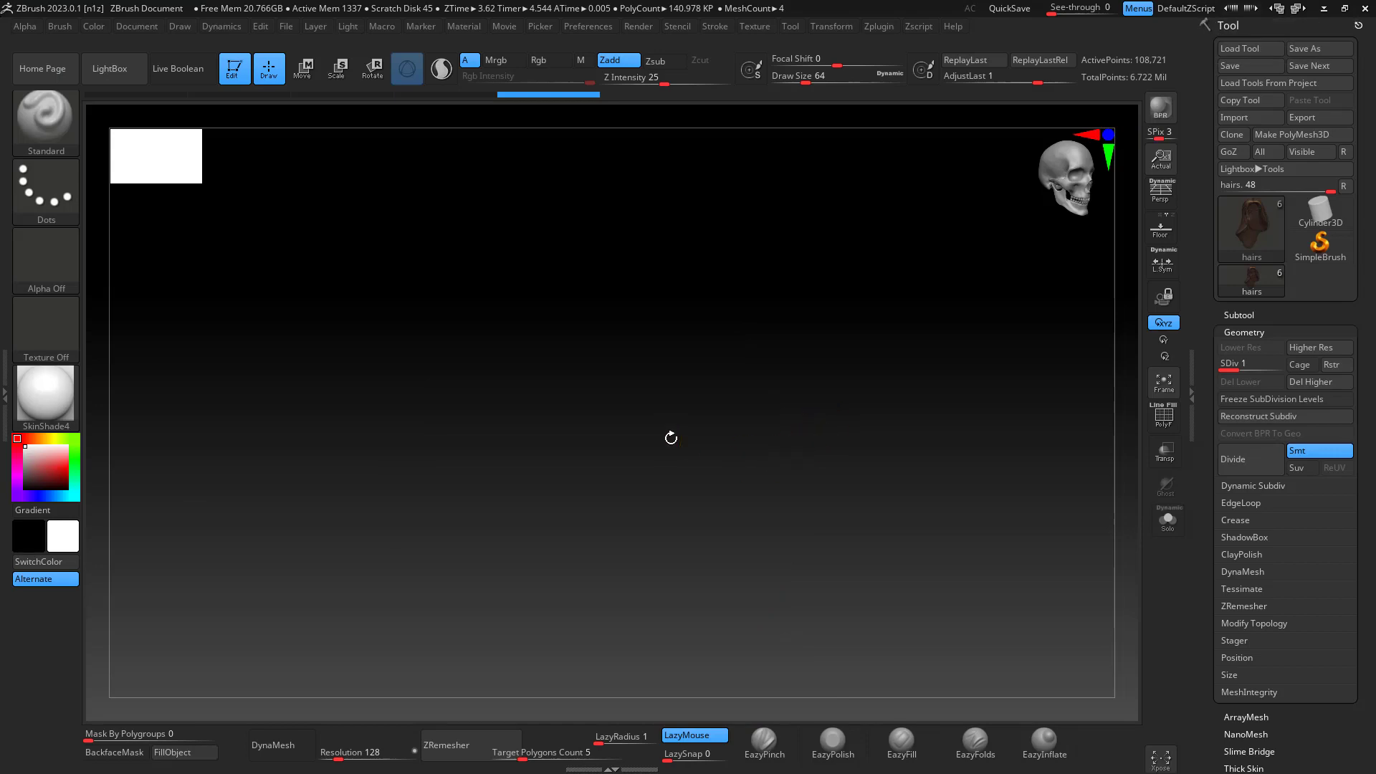
From a front view, raise the hair subtool to SDiv level 3
right_drag(684, 442, 860, 452)
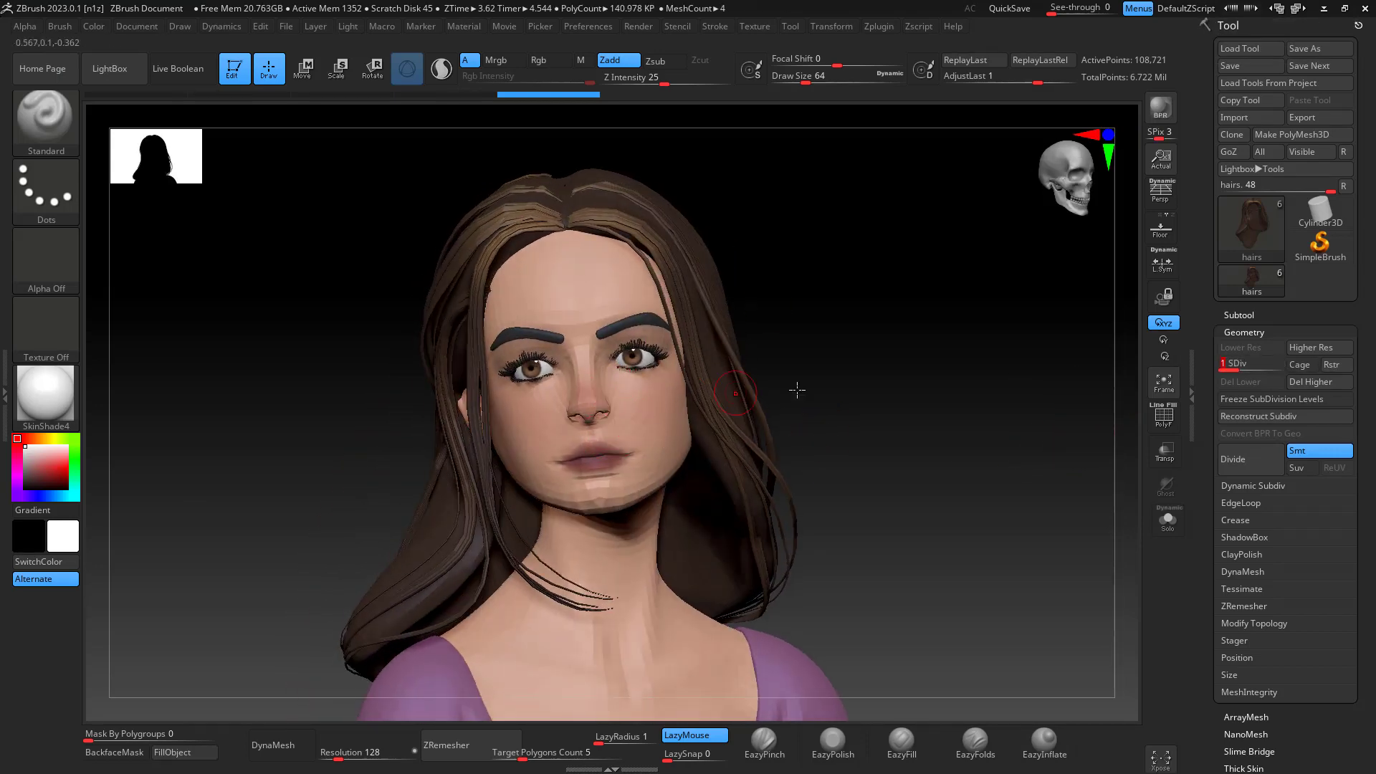
drag(1234, 366, 1288, 371)
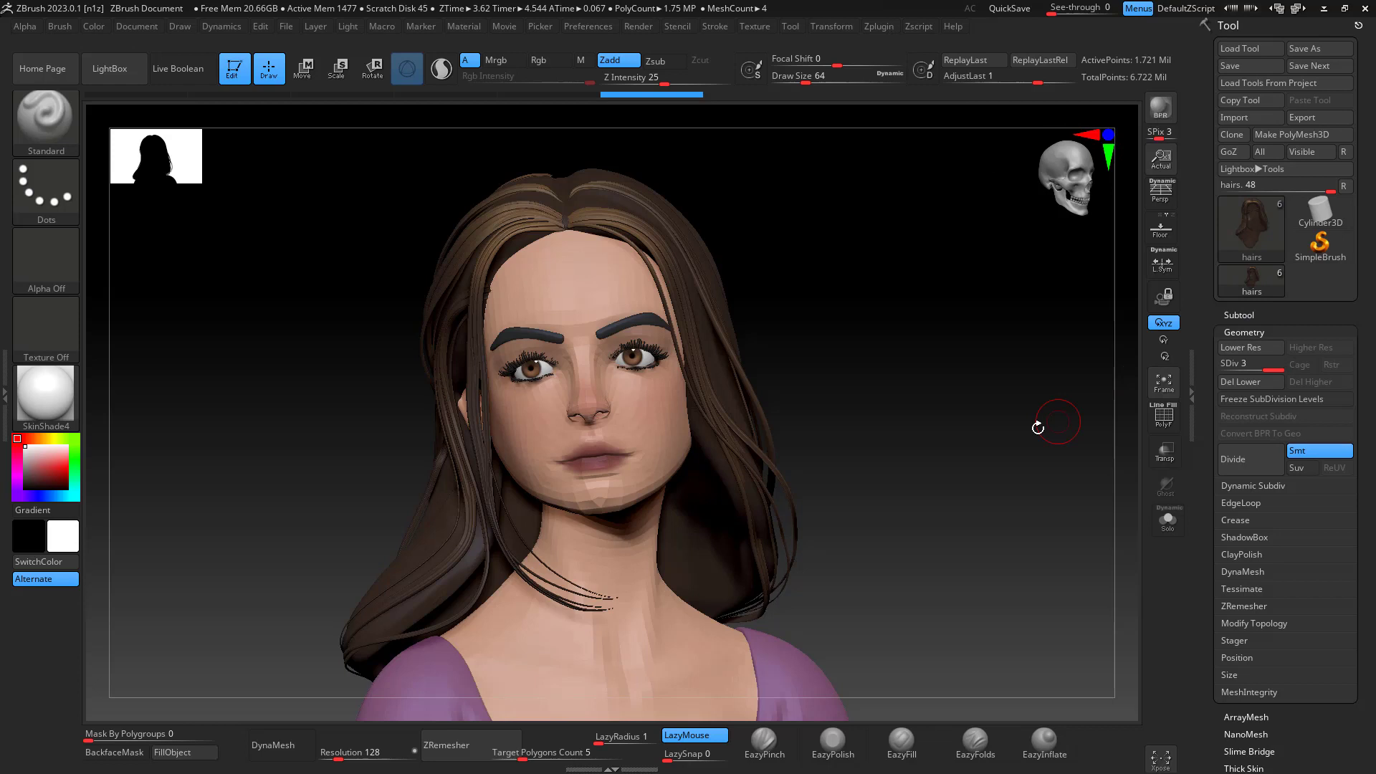
drag(1037, 428, 1000, 430)
Select the body subtool and step it up to SDiv level 5
key(n)
click(777, 480)
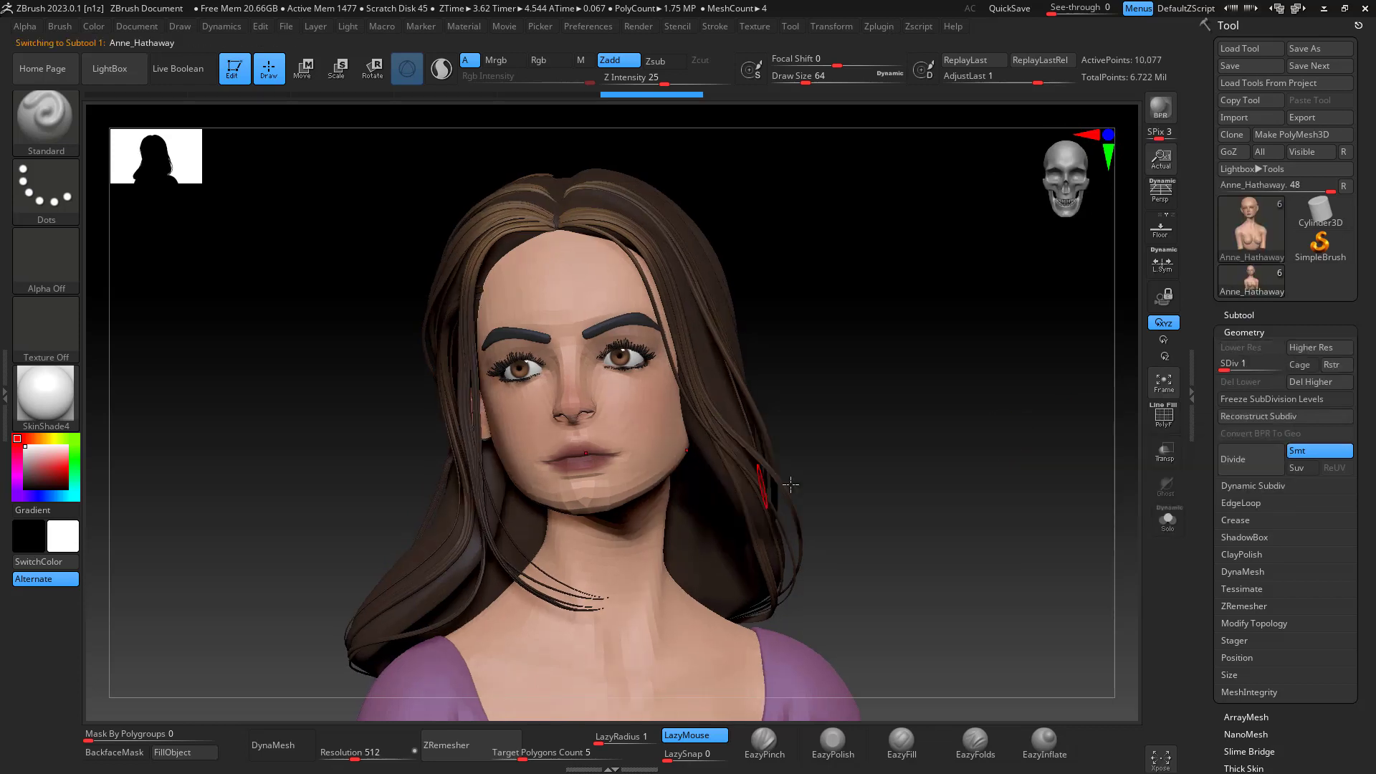
key(d)
key(d)
key(d)
key(d)
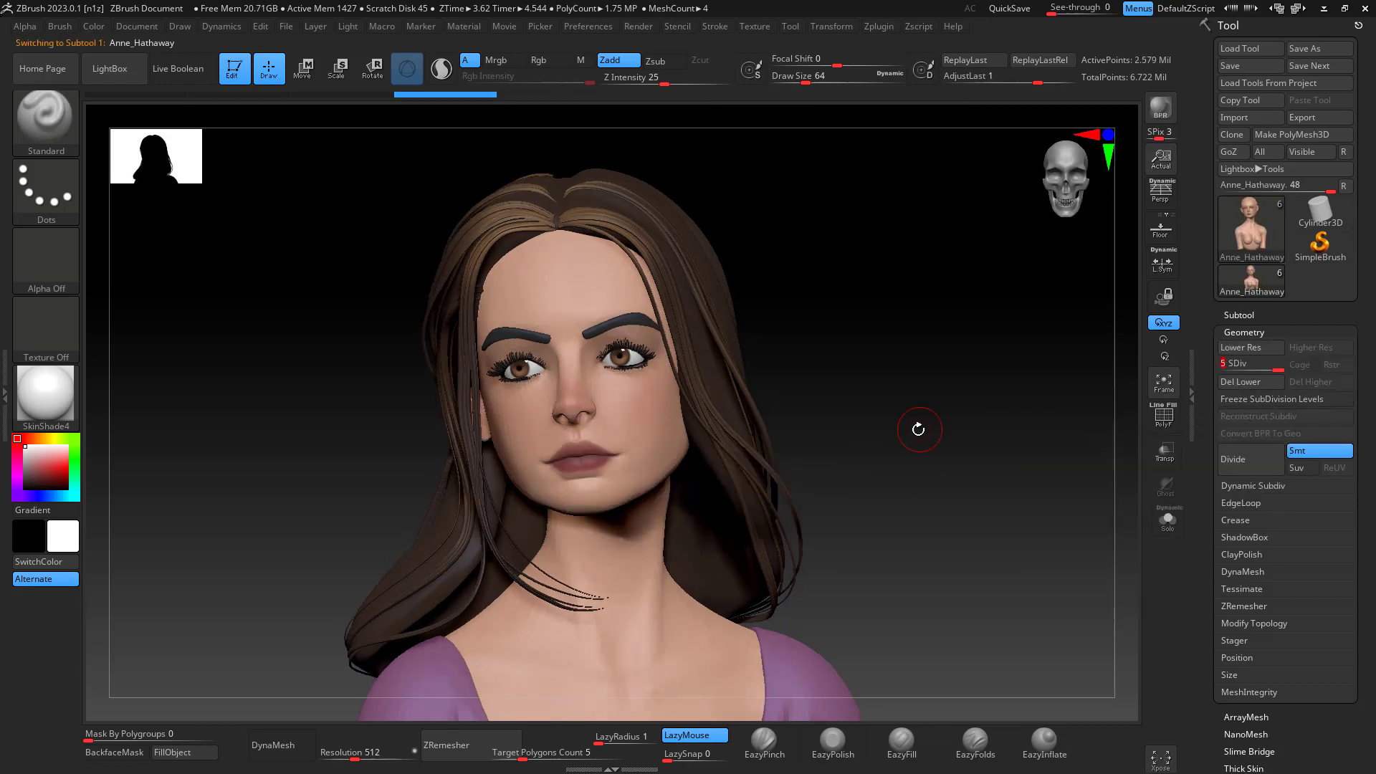
drag(927, 420, 850, 393)
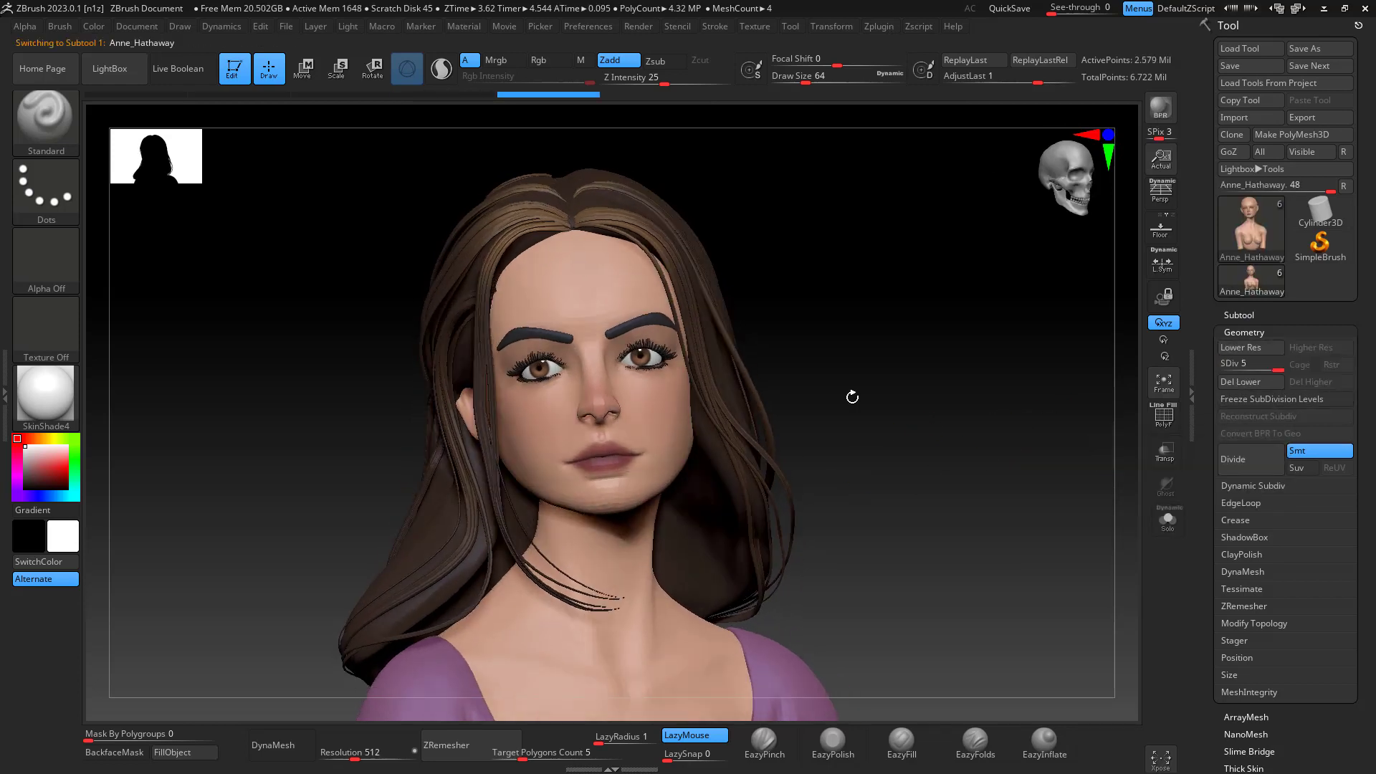
Run Decimation Master's Pre-process Current on the body, leaving its 20 percent / 200k settings shown
click(889, 30)
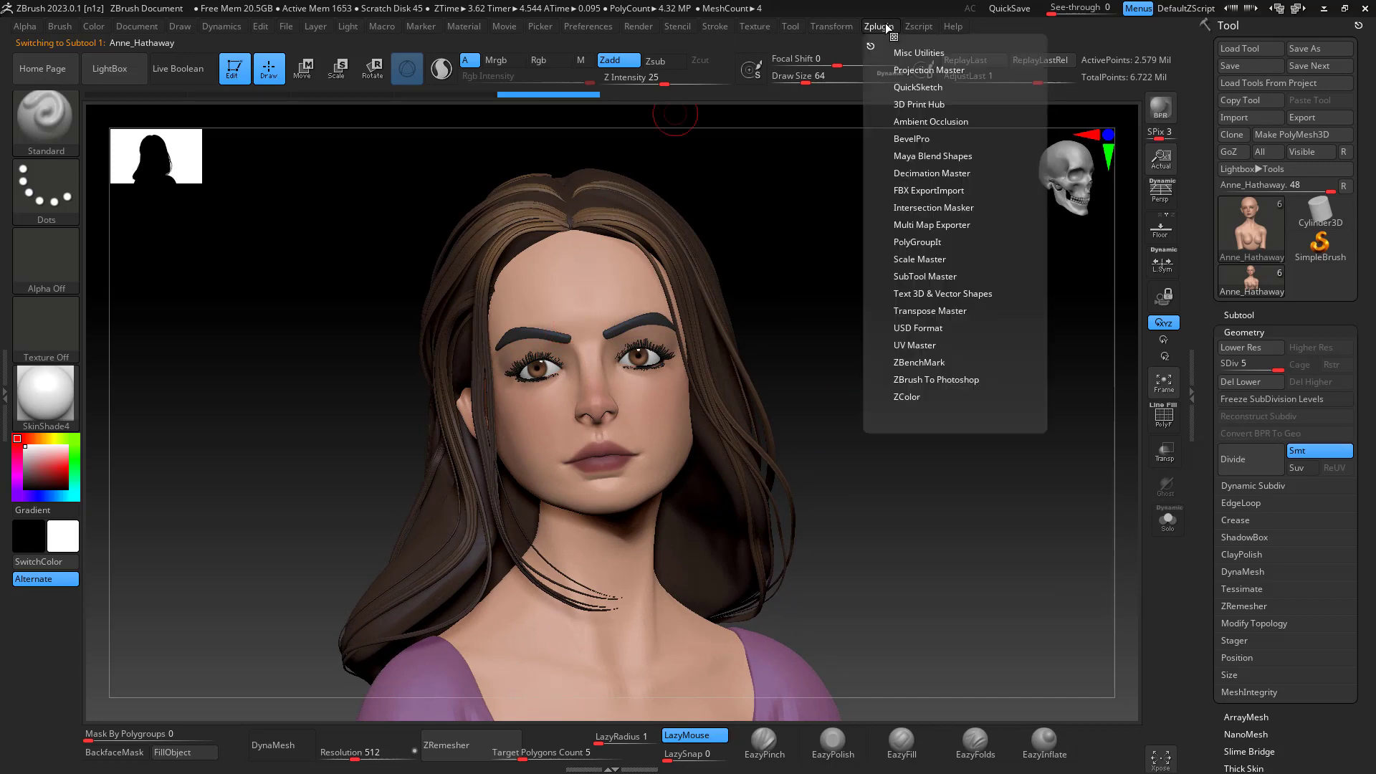
click(932, 172)
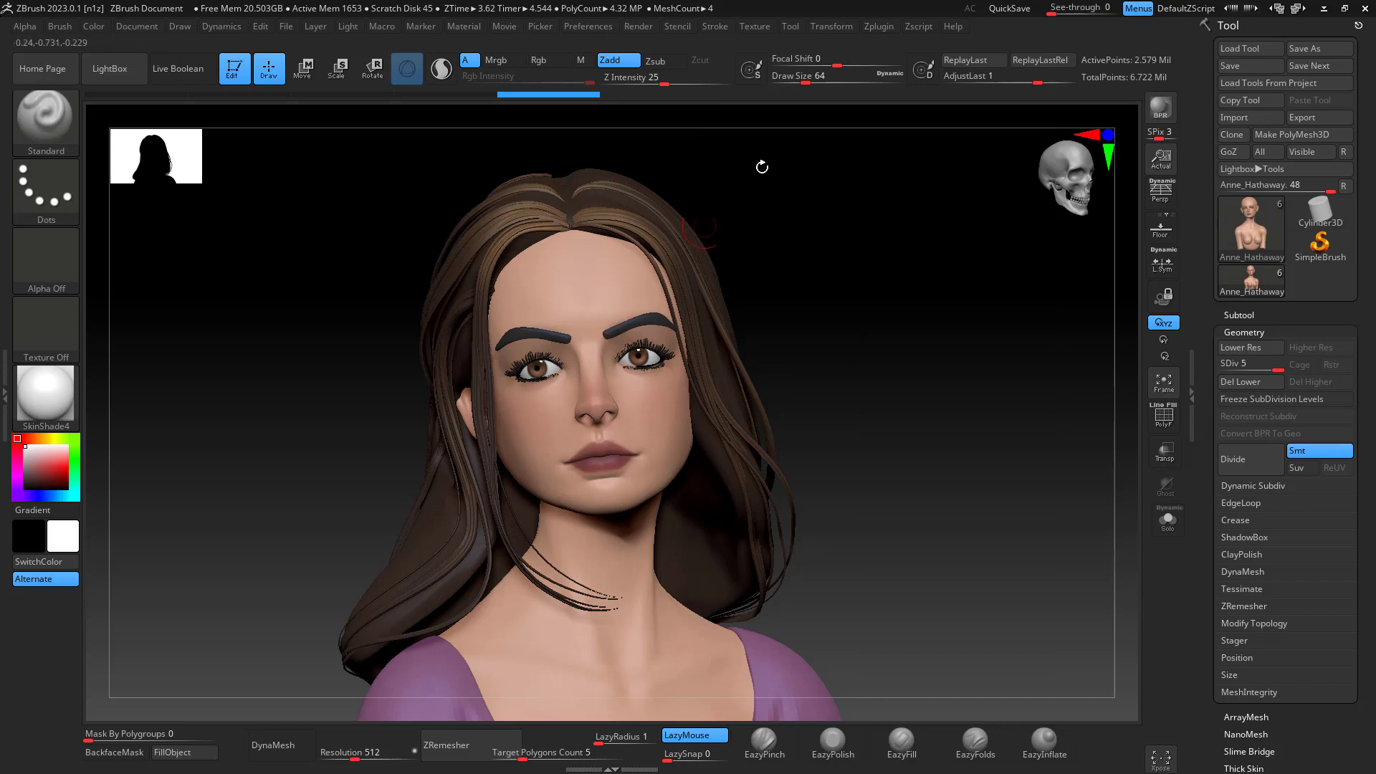
click(876, 29)
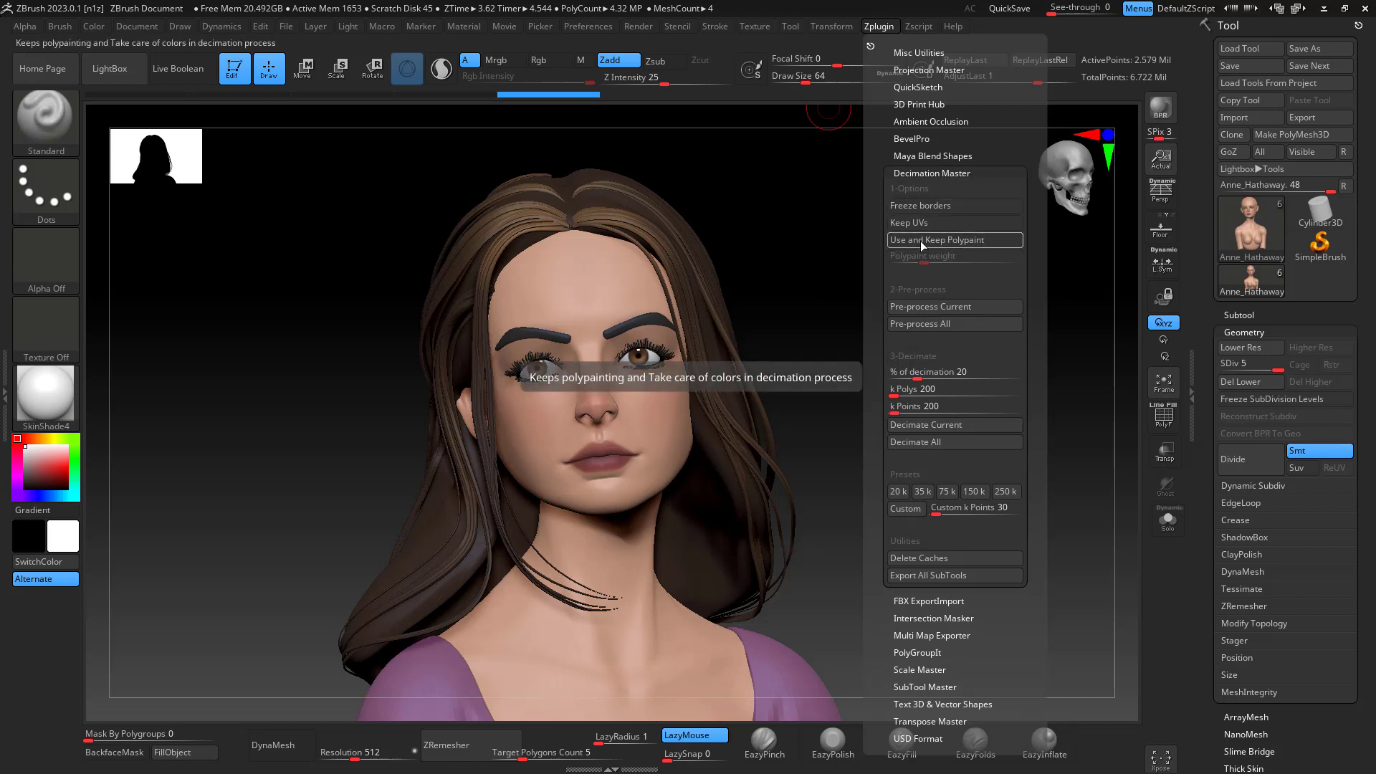
click(954, 307)
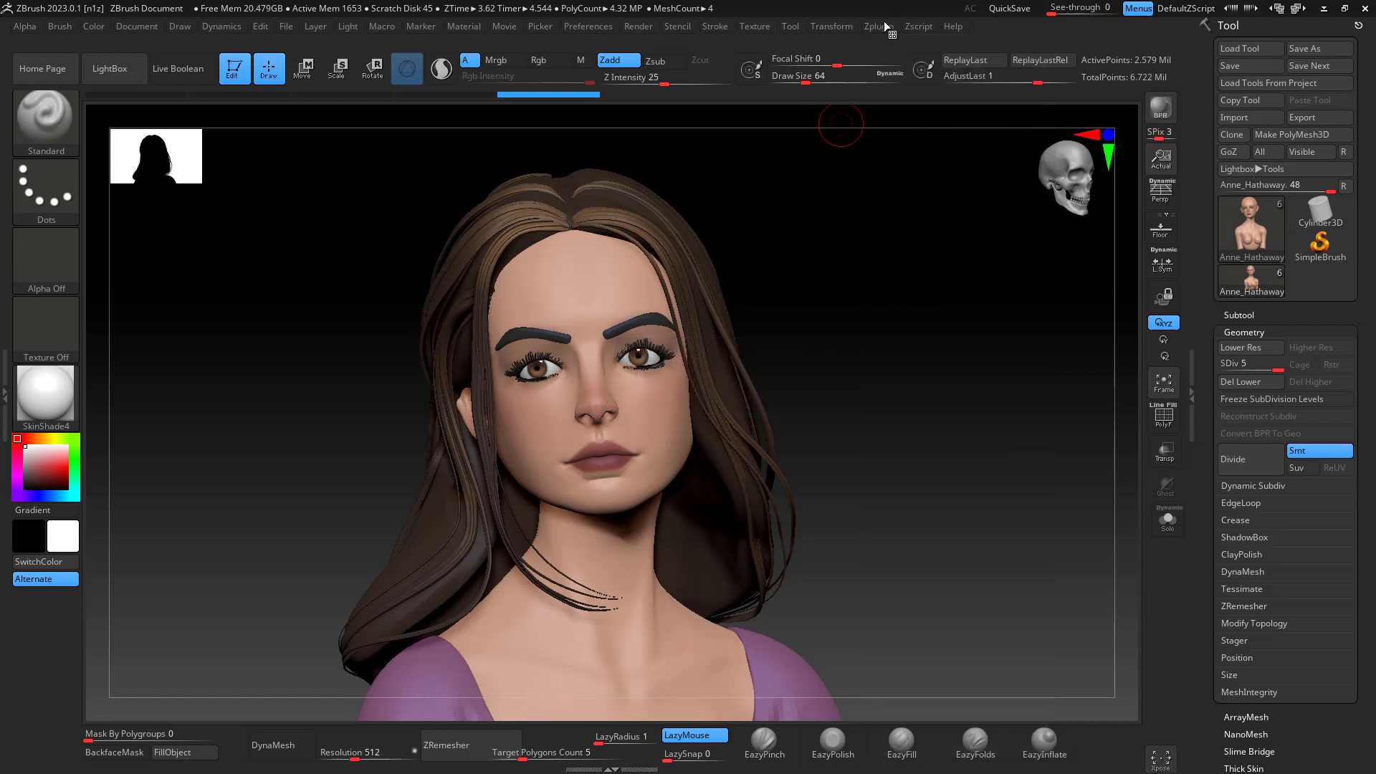
click(880, 26)
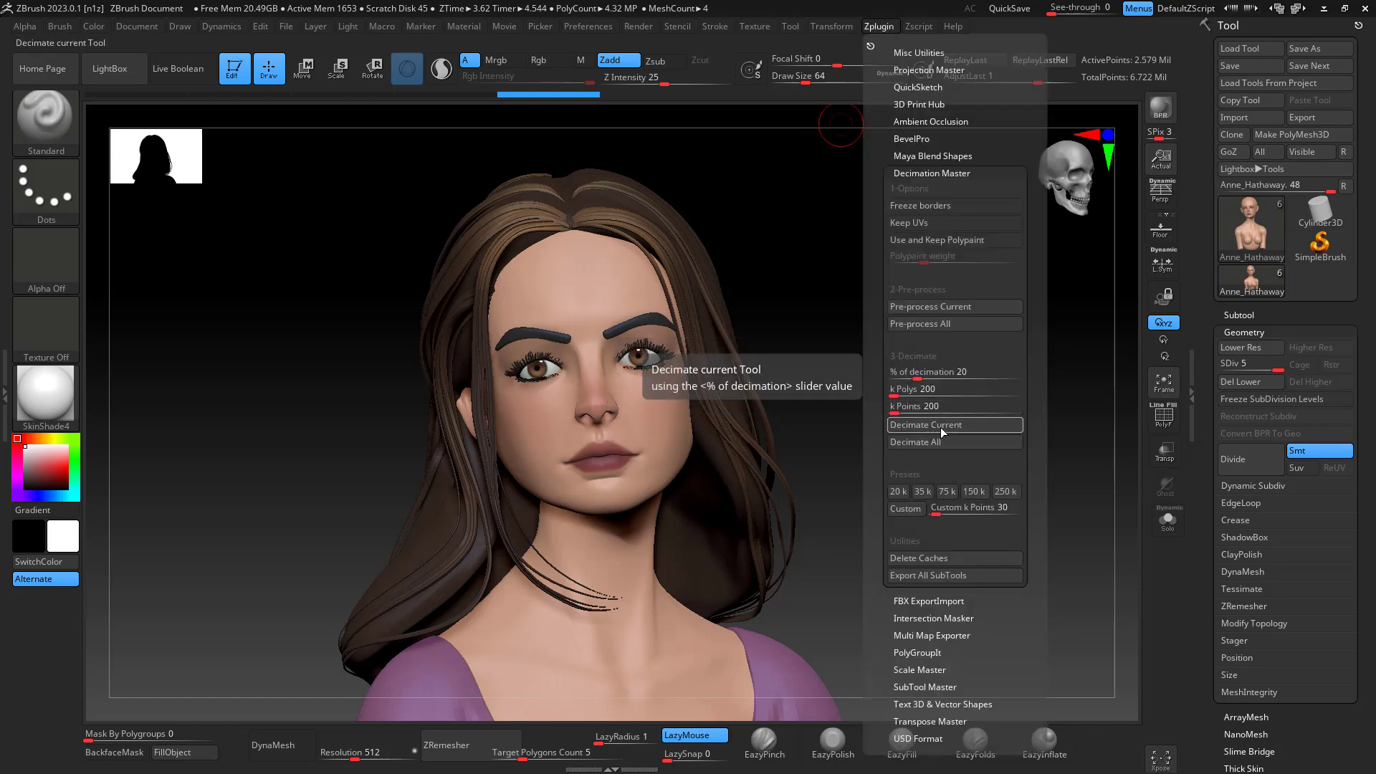